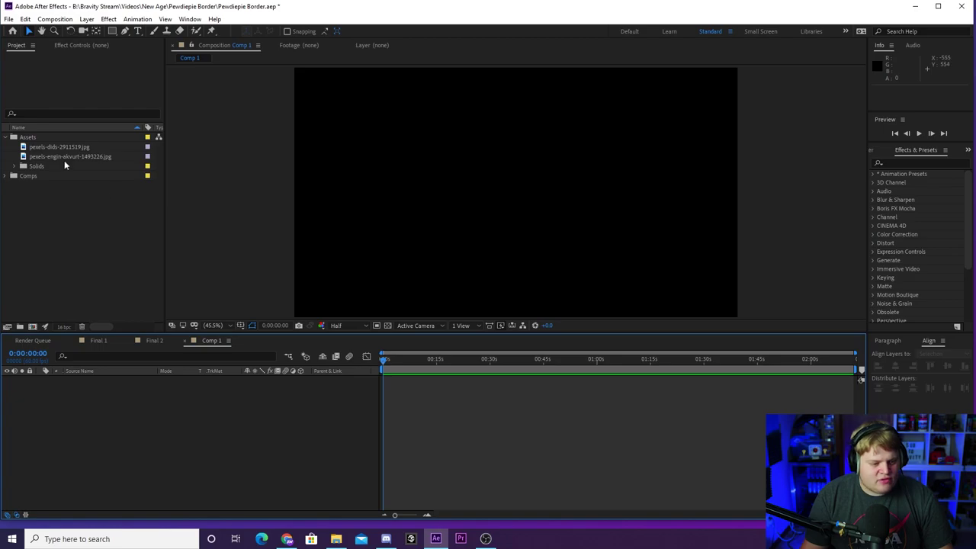
# Add the red striped image to Comp 1 and rotate it 90° into landscape
pyautogui.moveTo(69, 157); pyautogui.dragTo(141, 457)
pyautogui.press(',')
pyautogui.press(',')
pyautogui.press(',')
pyautogui.press(',')
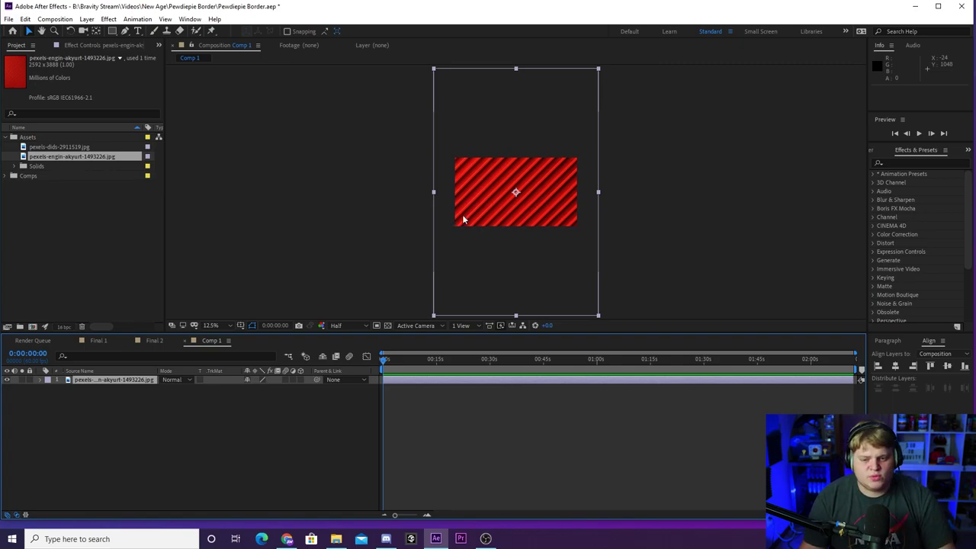
pyautogui.moveTo(599, 67); pyautogui.dragTo(584, 90)
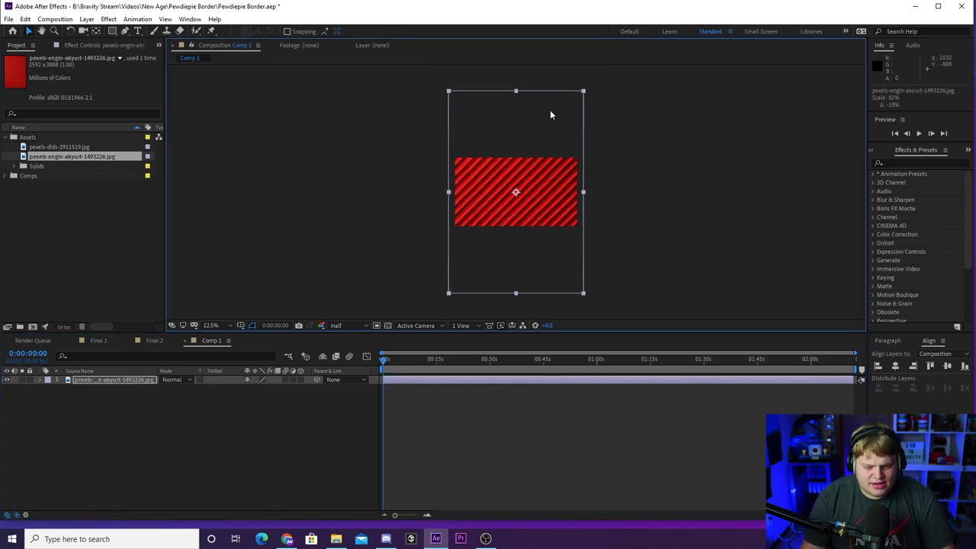
pyautogui.click(70, 32)
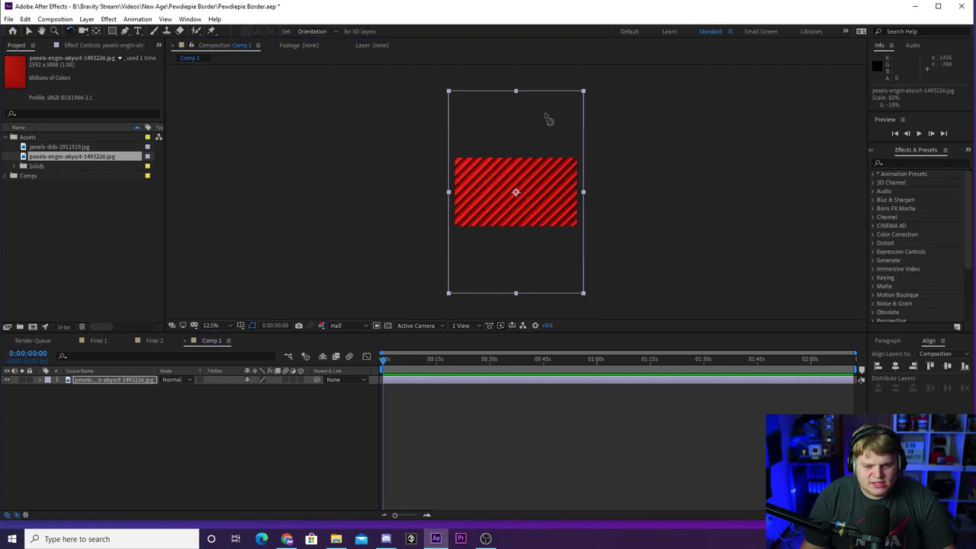
pyautogui.moveTo(541, 127); pyautogui.dragTo(615, 236)
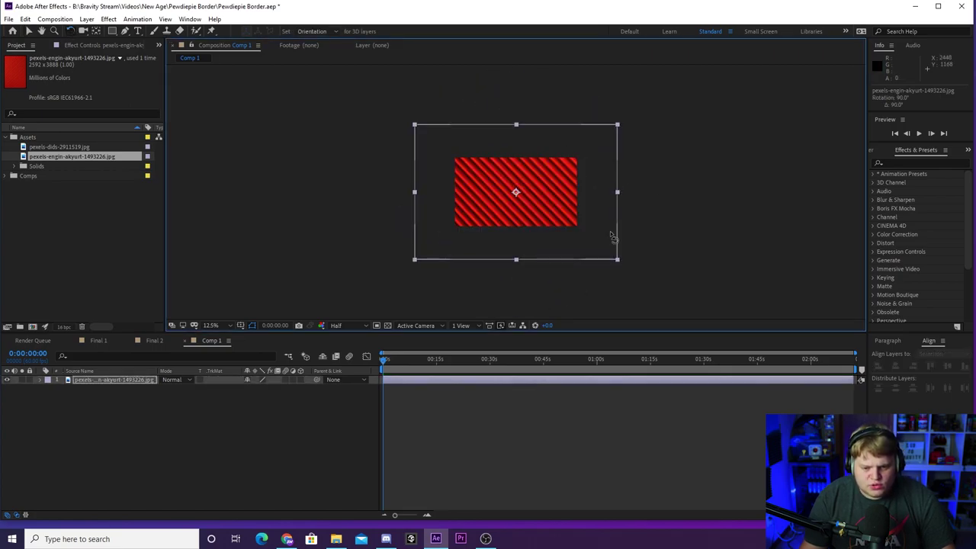
# Scale the striped image to about 57% so it covers the whole frame
pyautogui.click(28, 31)
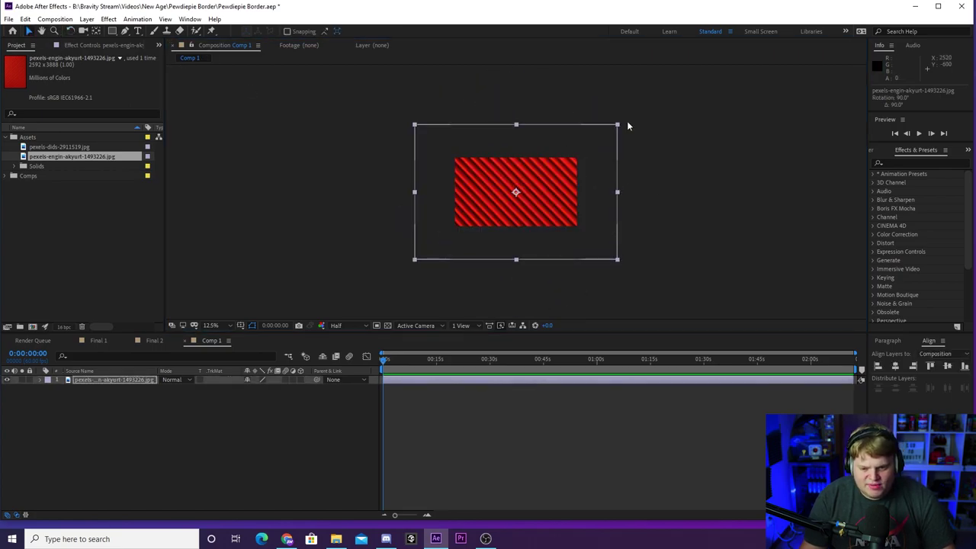
pyautogui.moveTo(617, 128); pyautogui.dragTo(601, 151)
pyautogui.press('.')
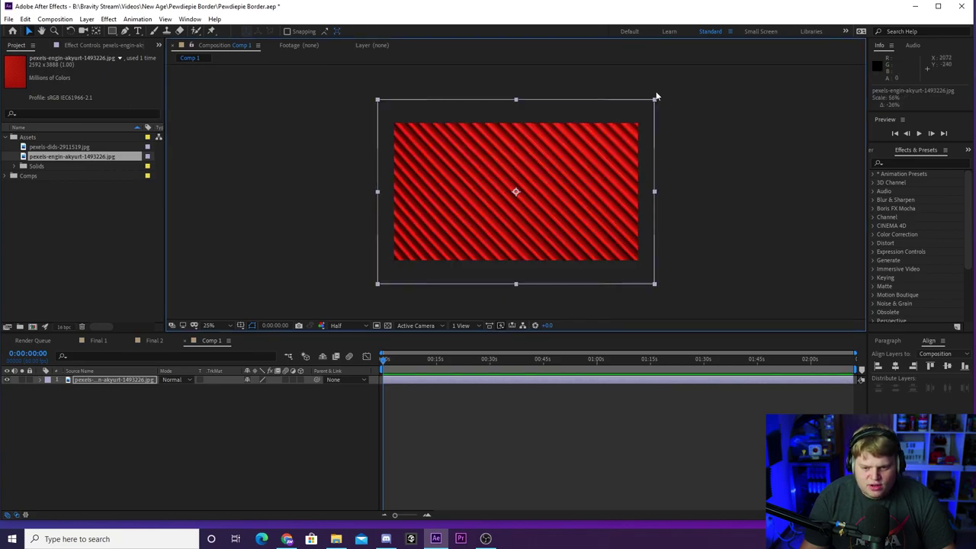
pyautogui.moveTo(655, 101); pyautogui.dragTo(658, 96)
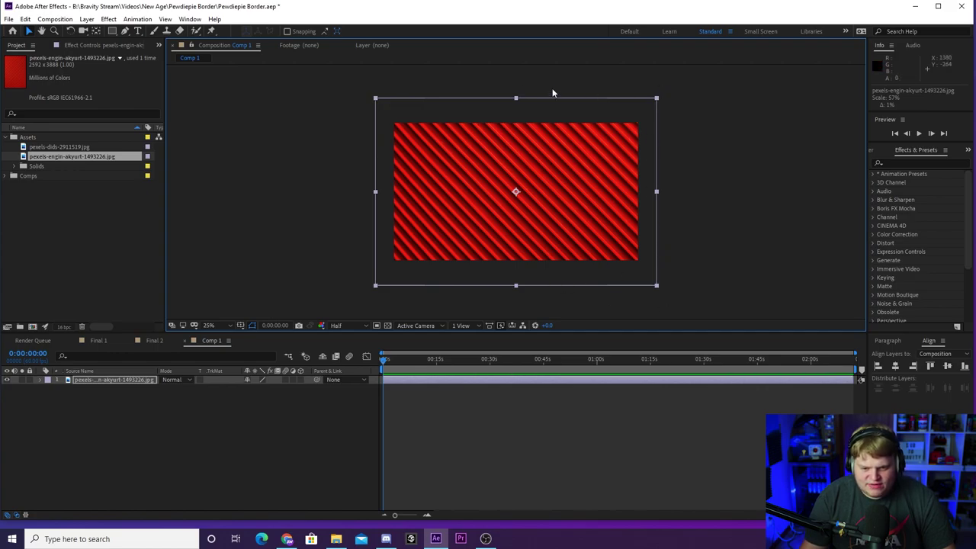
pyautogui.moveTo(377, 97); pyautogui.dragTo(376, 97)
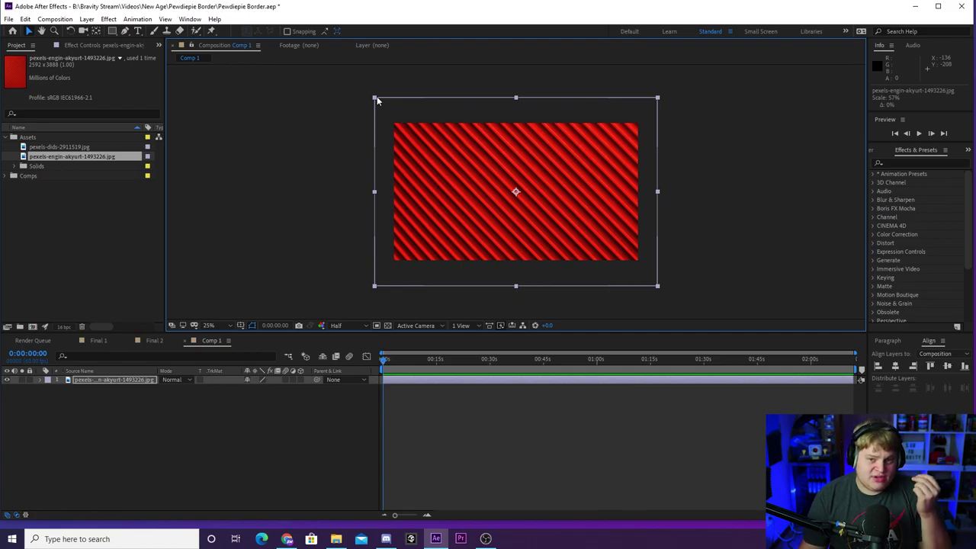
pyautogui.click(204, 405)
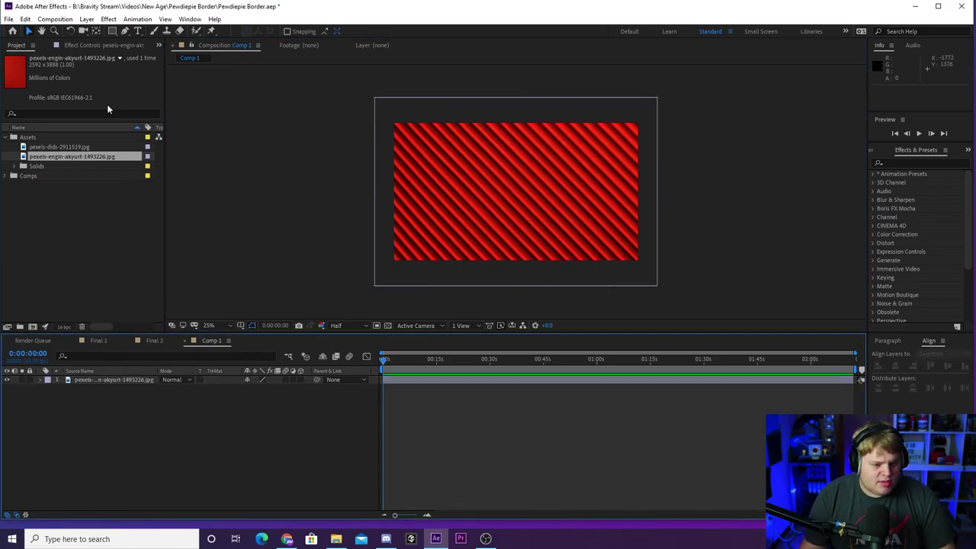
pyautogui.click(86, 19)
pyautogui.moveTo(99, 30)
pyautogui.click(264, 41)
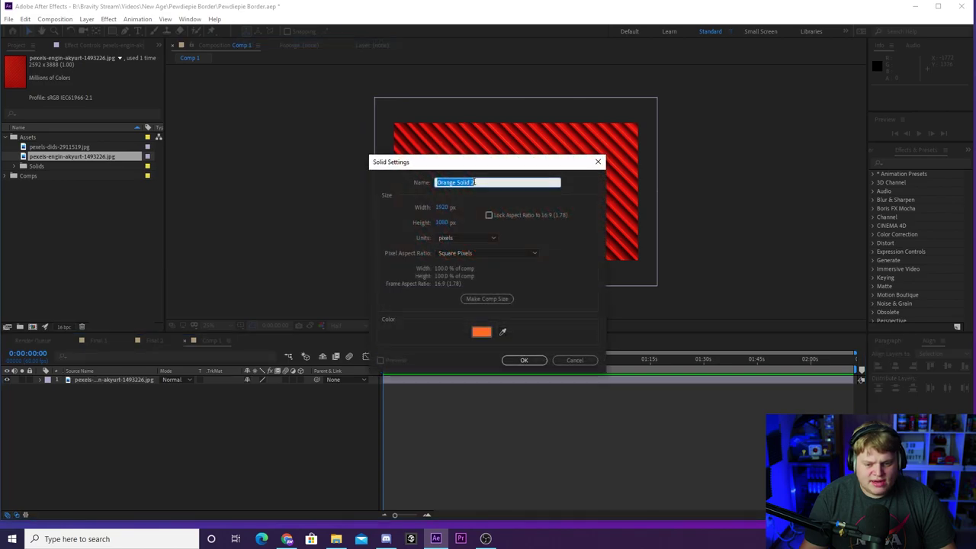
pyautogui.click(574, 360)
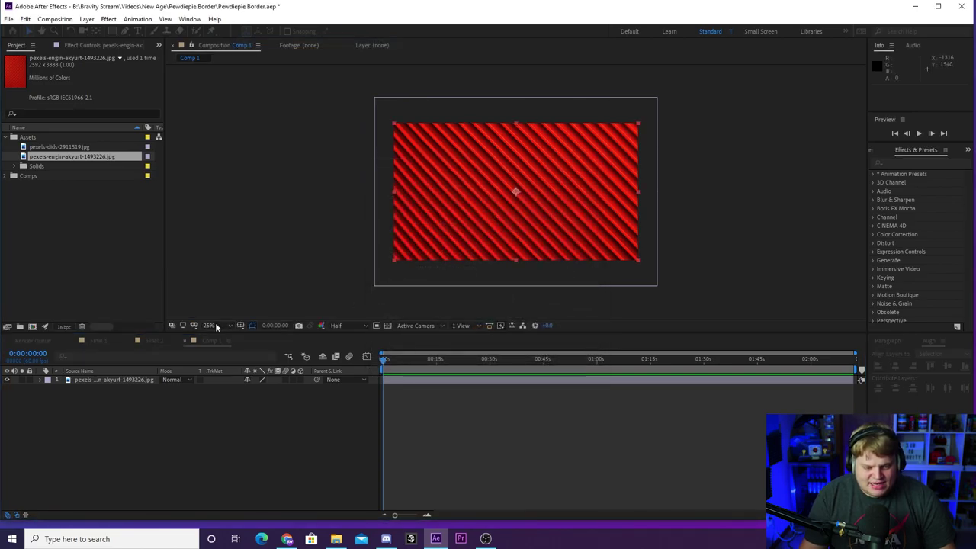
pyautogui.moveTo(640, 262); pyautogui.dragTo(667, 280)
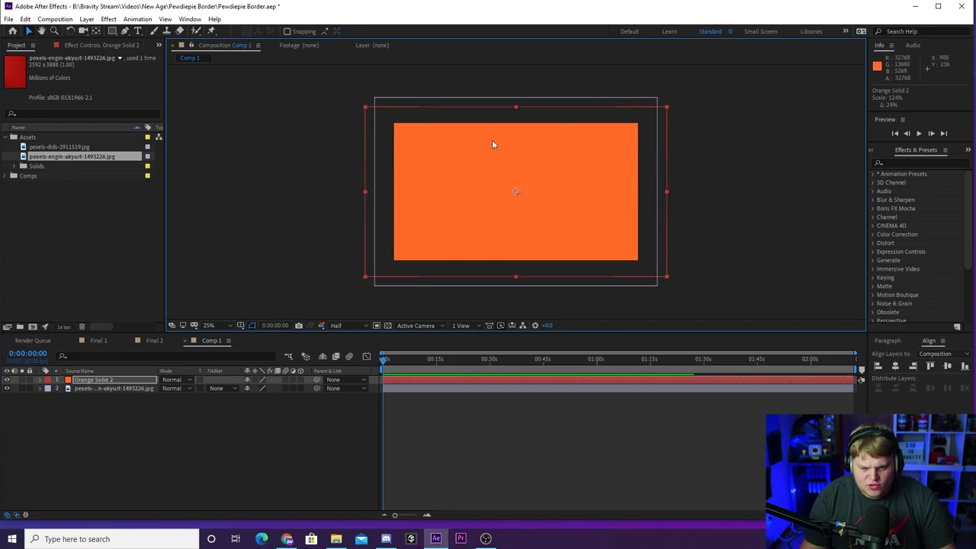
pyautogui.click(134, 379)
pyautogui.press('Delete')
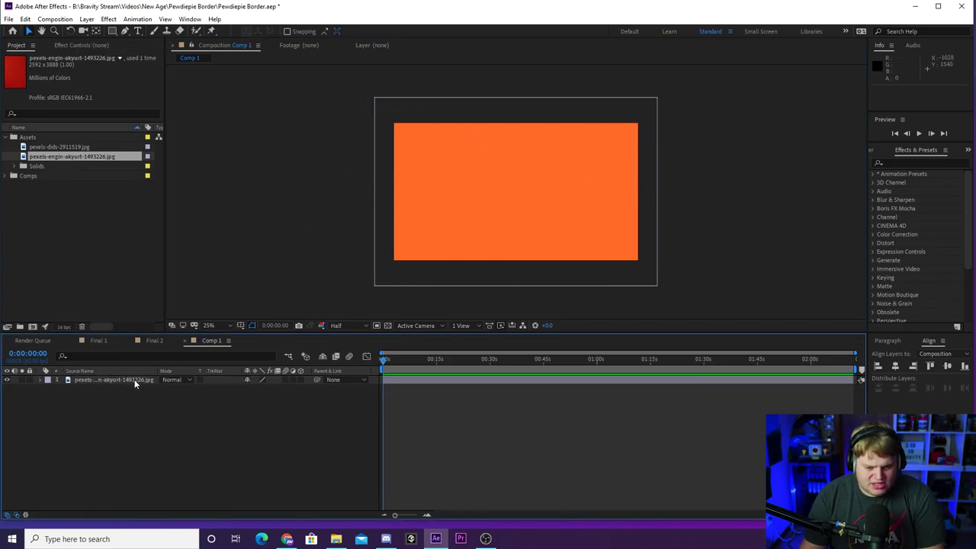
pyautogui.scroll(2, 498, 197)
pyautogui.scroll(-2, 515, 194)
pyautogui.scroll(2, 514, 193)
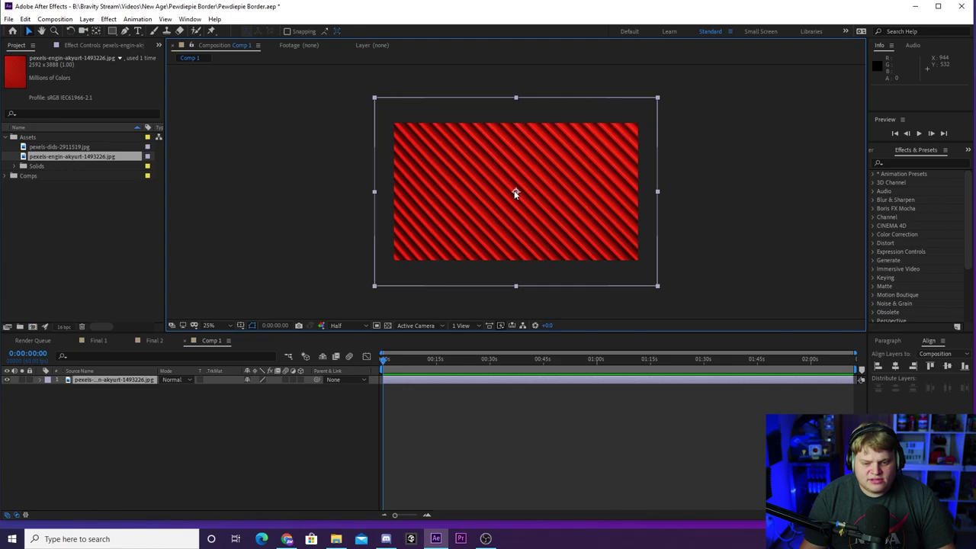
pyautogui.scroll(-1, 515, 193)
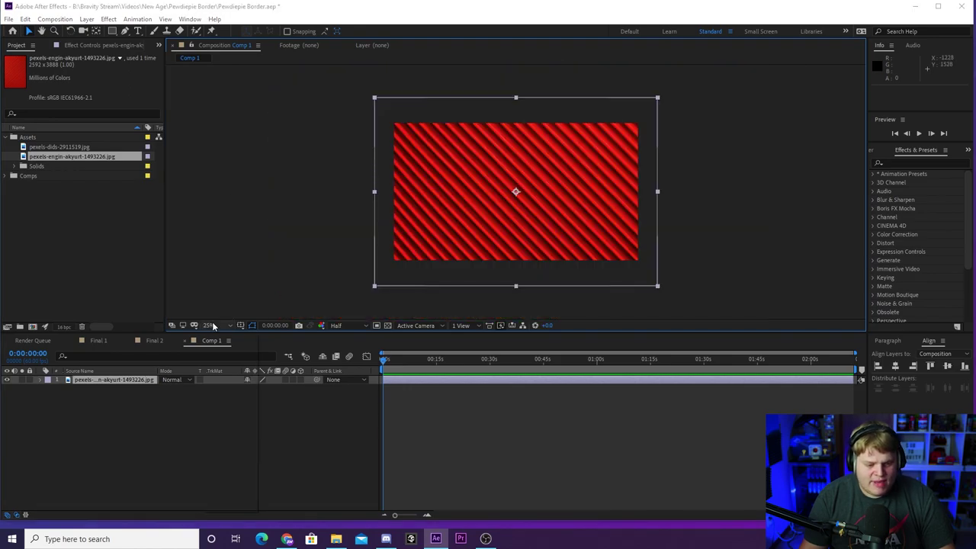
# Draw a rectangular mask over the striped image layer
pyautogui.hotkey('shift', '/')
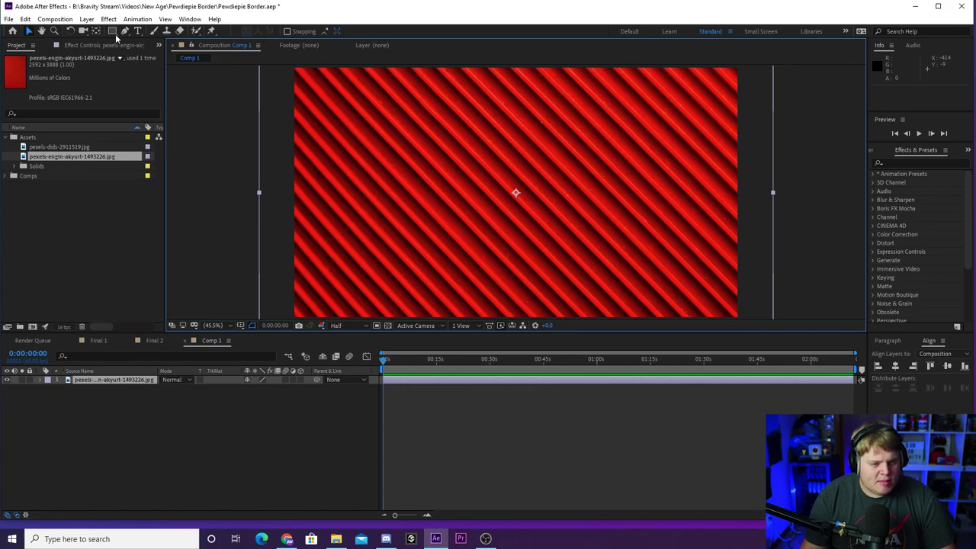
pyautogui.moveTo(115, 33); pyautogui.dragTo(170, 35)
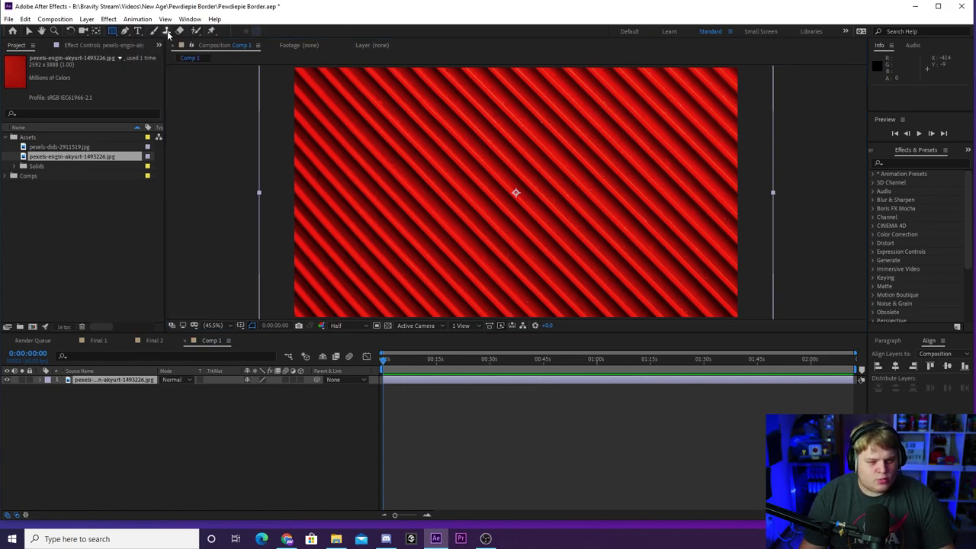
pyautogui.click(117, 382)
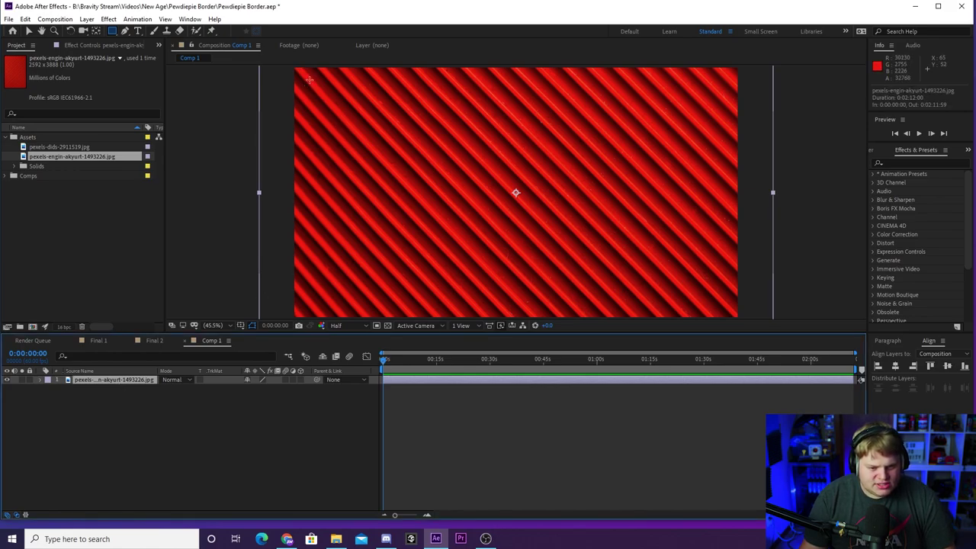
pyautogui.moveTo(308, 80); pyautogui.dragTo(725, 304)
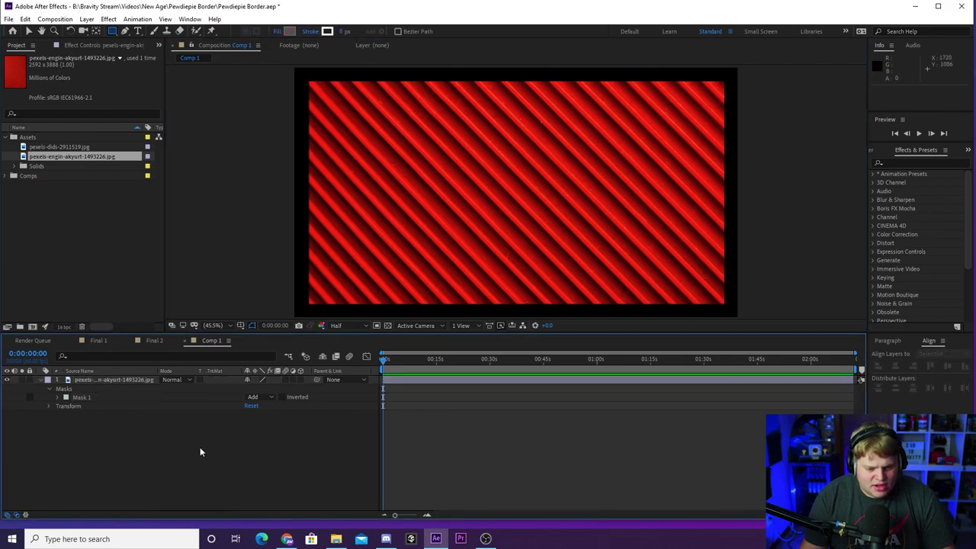
# Center the striped image layer horizontally and vertically in the composition
pyautogui.click(134, 379)
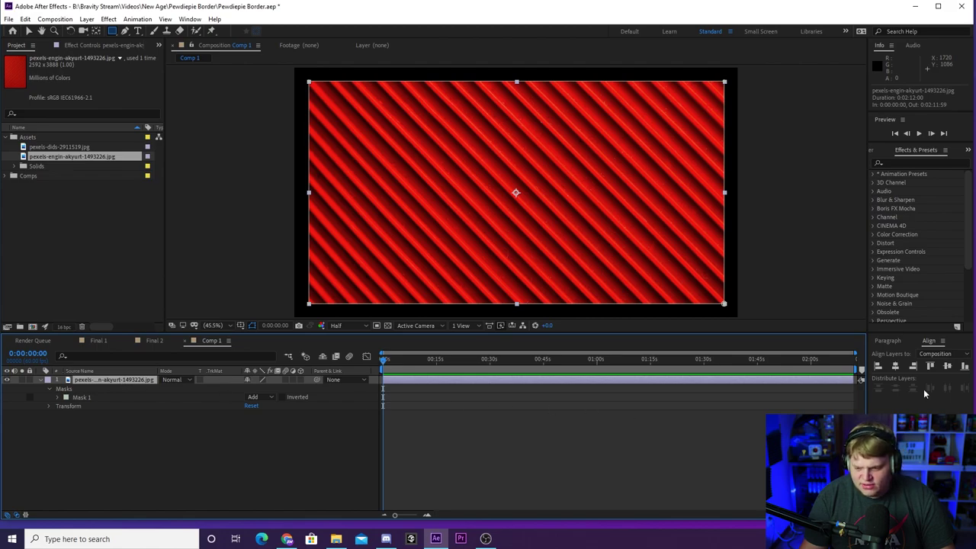
pyautogui.click(897, 367)
pyautogui.click(948, 366)
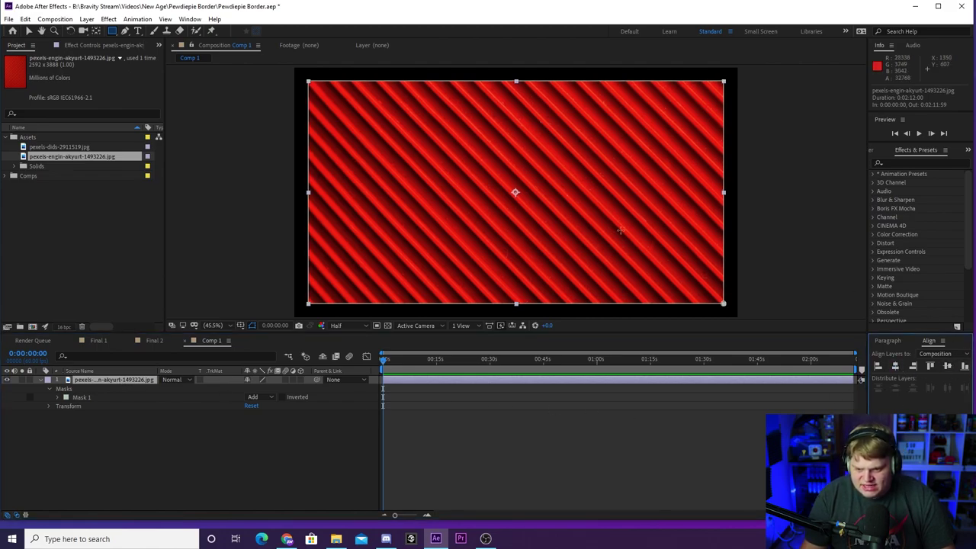
pyautogui.press(',')
pyautogui.press(',')
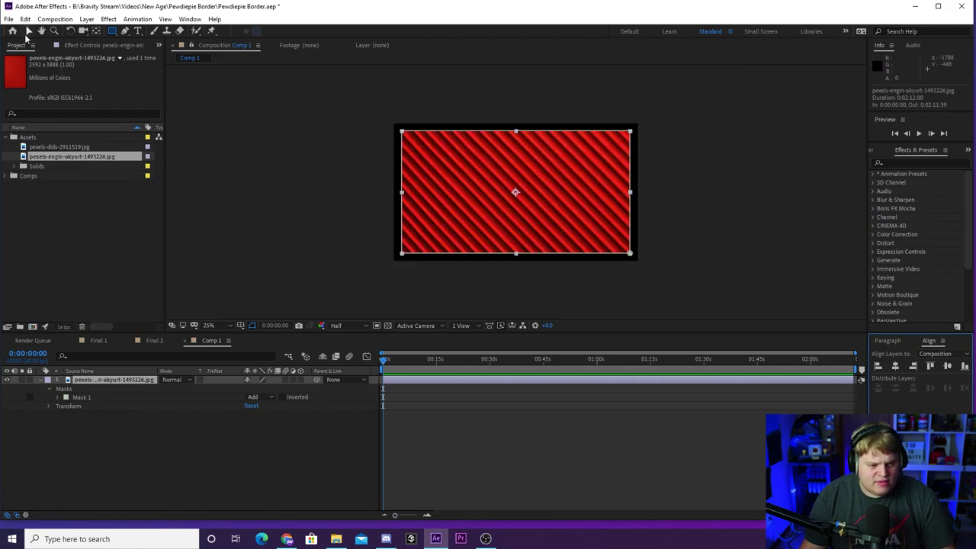
pyautogui.click(28, 31)
pyautogui.click(490, 185)
pyautogui.click(580, 185)
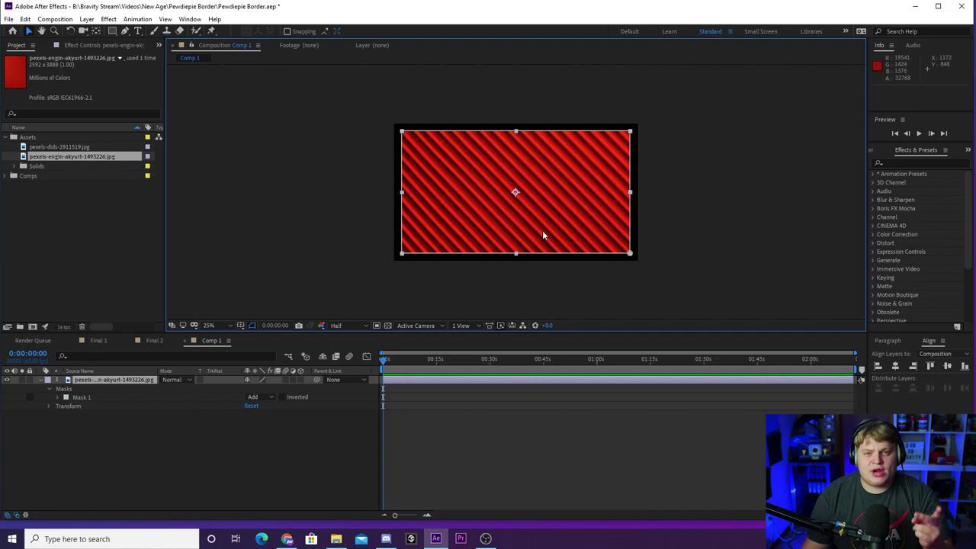
pyautogui.click(524, 302)
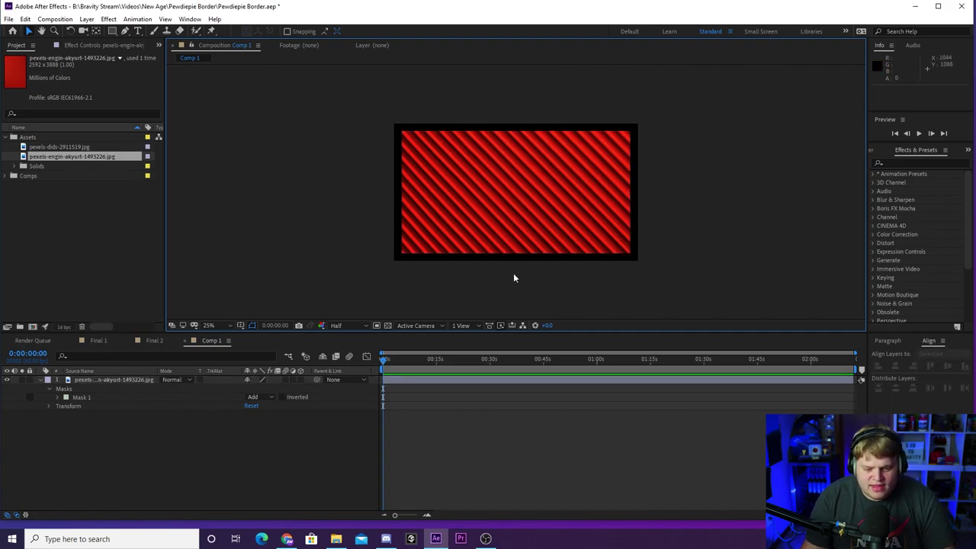
pyautogui.click(252, 406)
# Expand the image layer's Masks group in the timeline to show Mask 1
pyautogui.press('.')
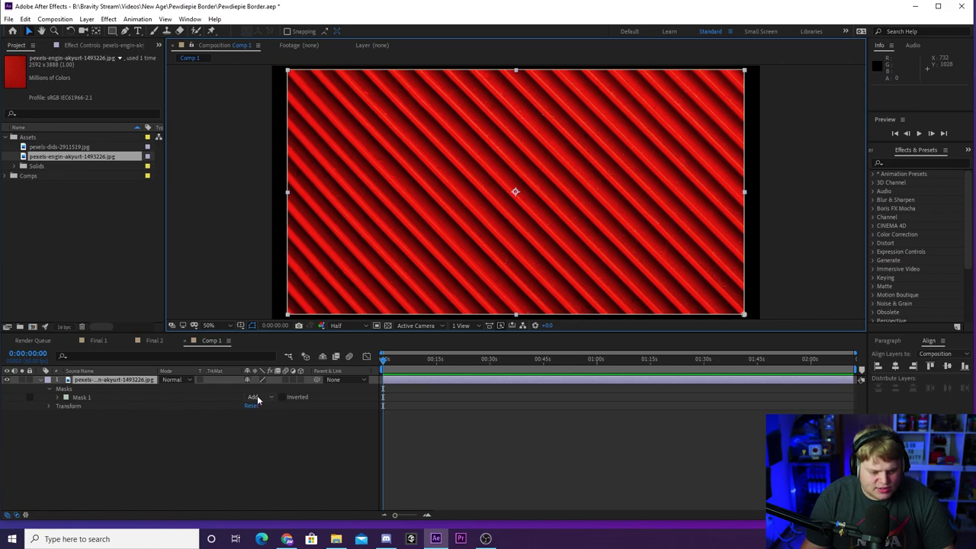
pyautogui.click(49, 390)
pyautogui.click(41, 380)
pyautogui.click(49, 390)
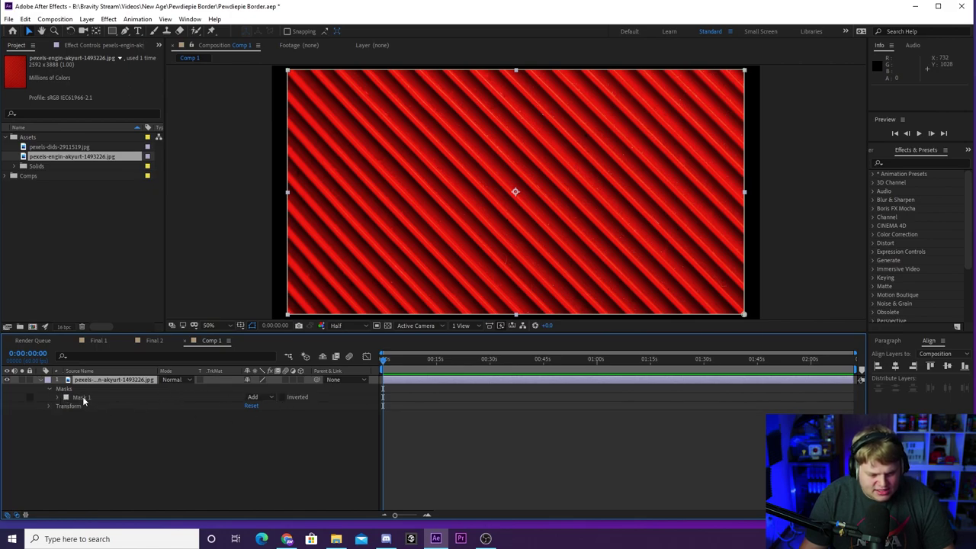
# Switch Mask 1's mode from Add to Subtract, leaving a hollow red striped border
pyautogui.click(83, 398)
pyautogui.click(266, 398)
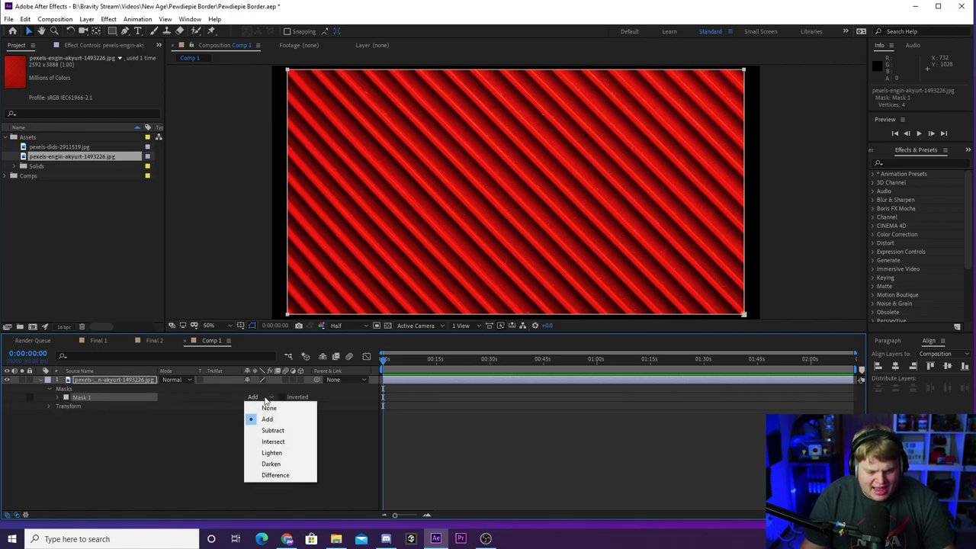
pyautogui.click(282, 434)
pyautogui.press(',')
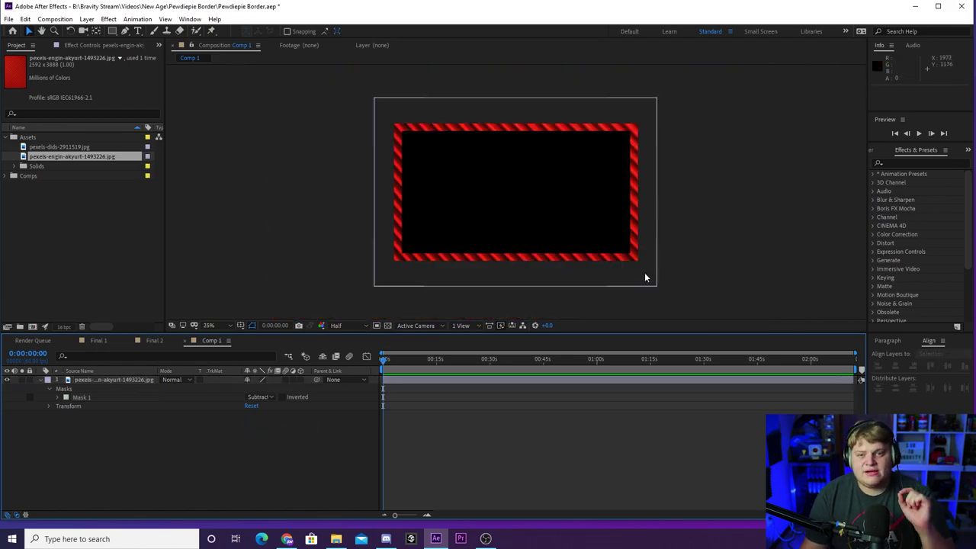
pyautogui.click(473, 157)
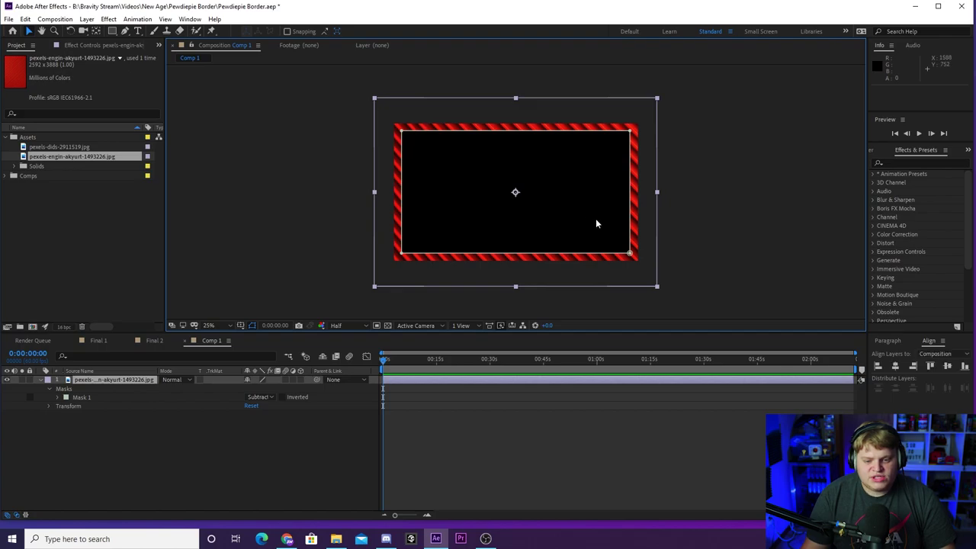
pyautogui.click(306, 163)
pyautogui.press('.')
pyautogui.press(',')
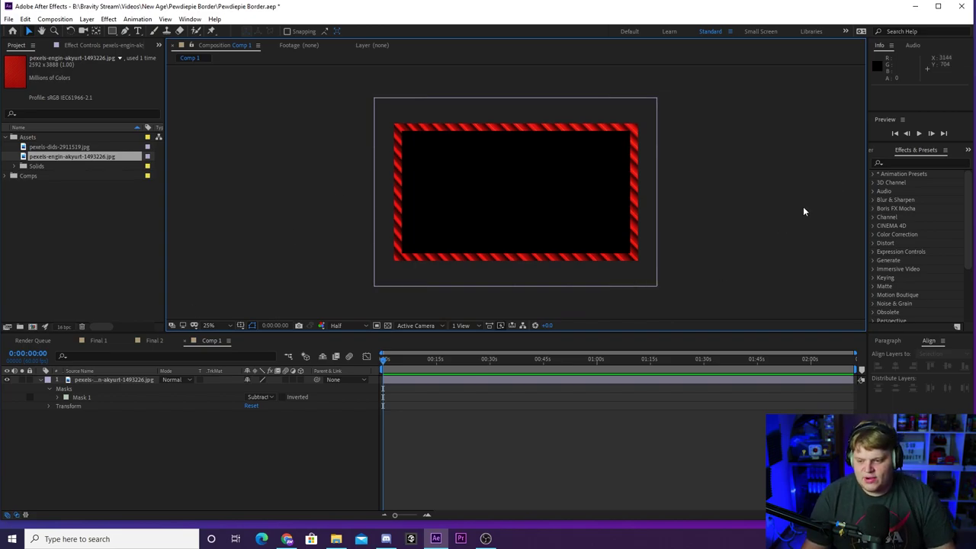
# Search 'turb' in Effects & Presets and apply Turbulent Displace to the striped border layer
pyautogui.click(919, 163)
pyautogui.write('turb')
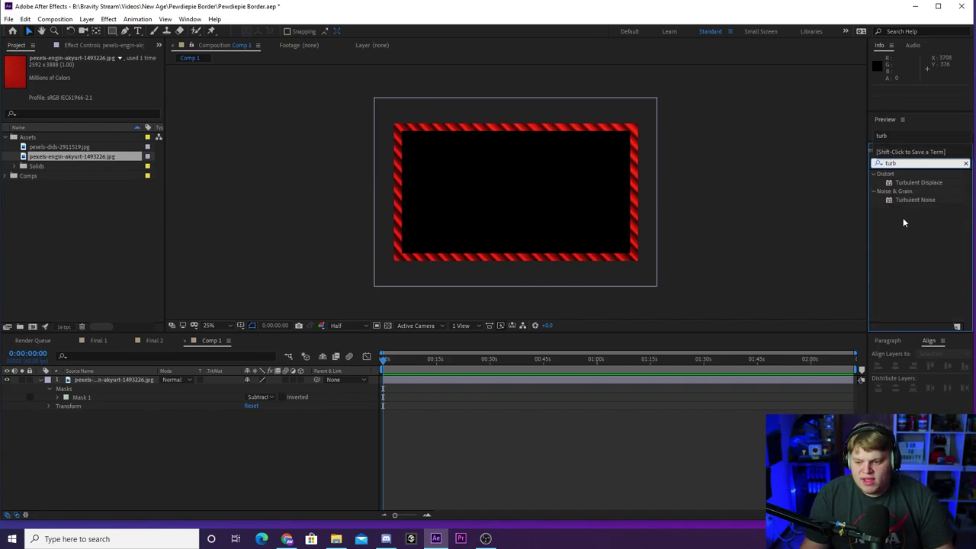
pyautogui.click(917, 184)
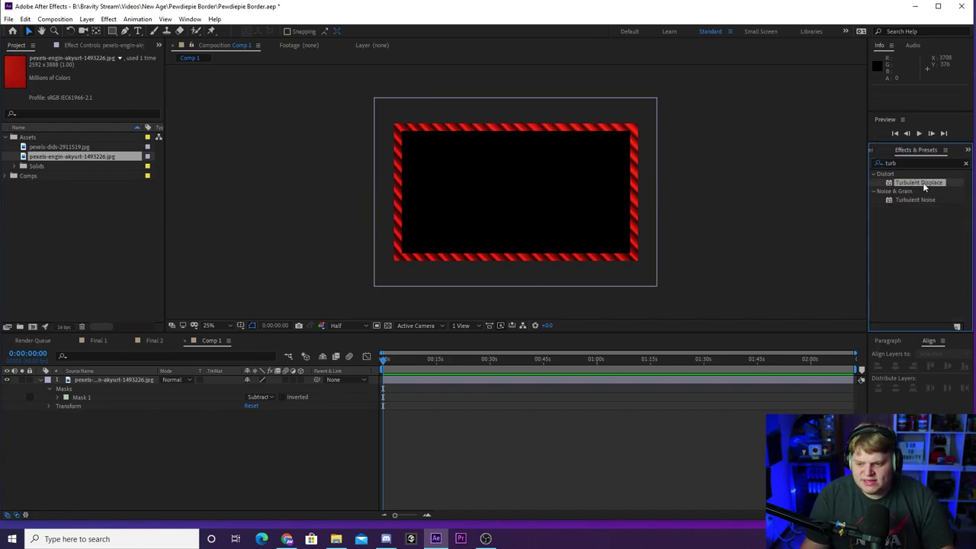
pyautogui.moveTo(925, 187); pyautogui.dragTo(109, 383)
pyautogui.click(345, 224)
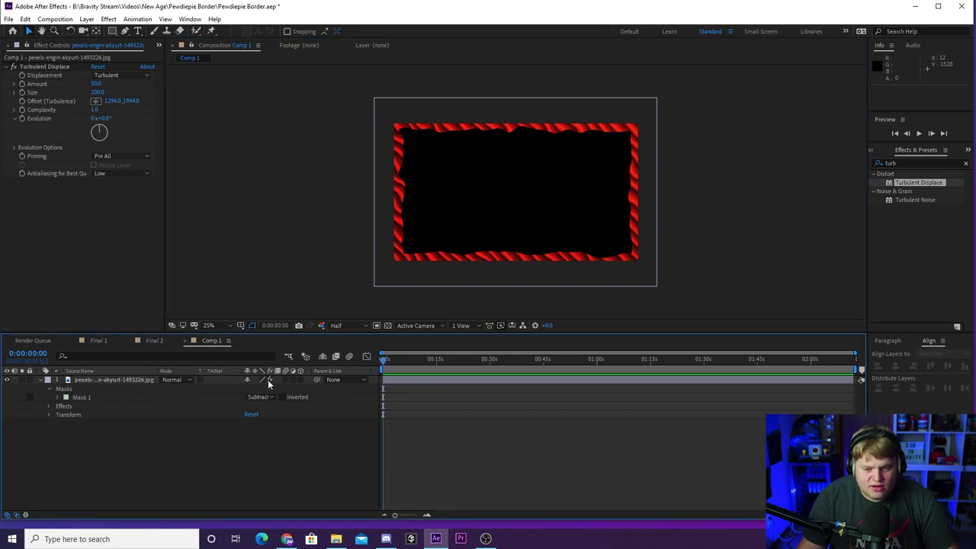
# Set Turbulent Displace Size to 128 and Amount to 44
pyautogui.click(400, 127)
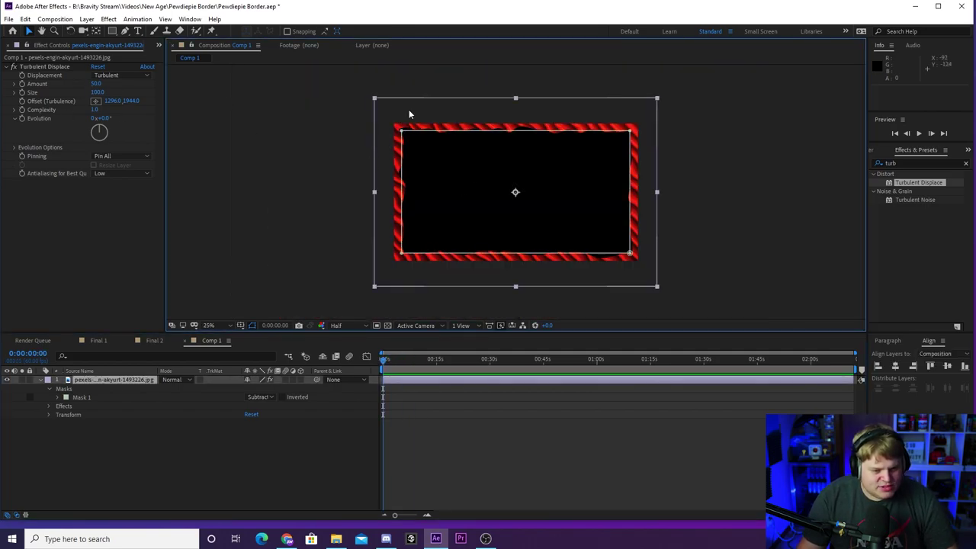
pyautogui.press('.')
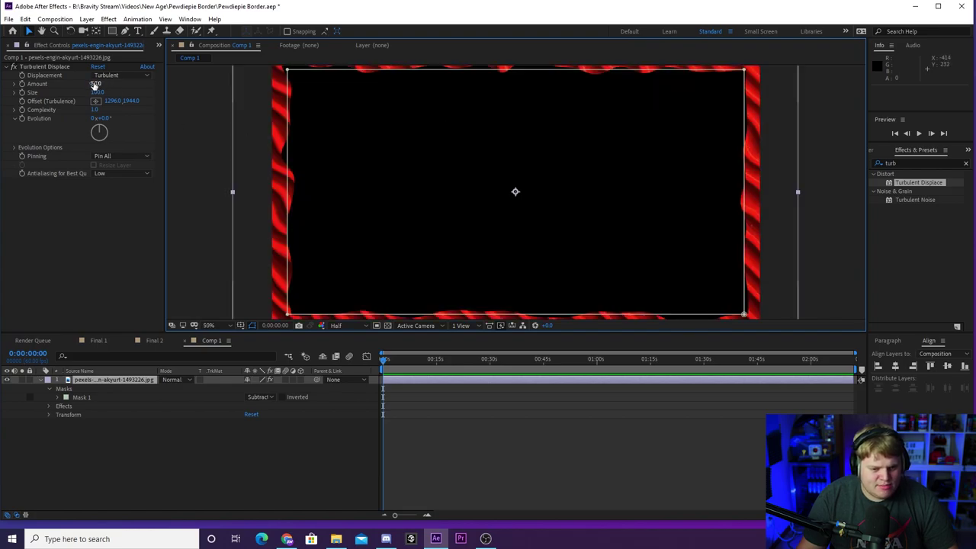
pyautogui.write('25')
pyautogui.press('Return')
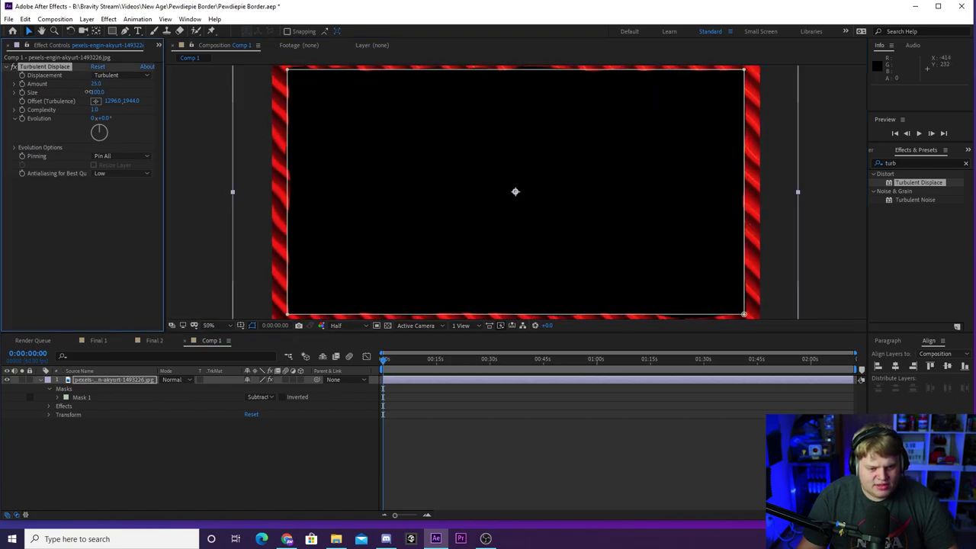
pyautogui.moveTo(104, 92)
pyautogui.mouseDown()
pyautogui.moveTo(118, 91)
pyautogui.moveTo(94, 84)
pyautogui.mouseUp()
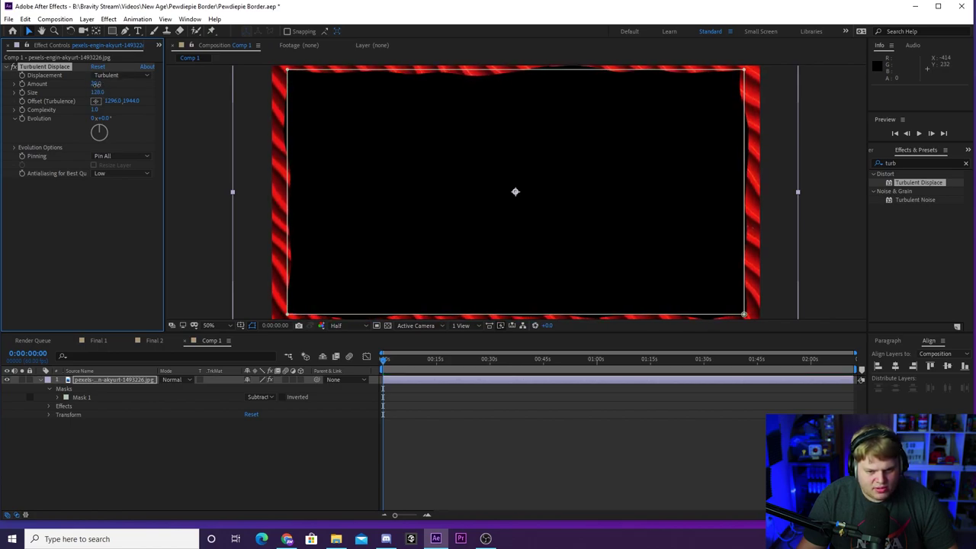
pyautogui.click(328, 129)
pyautogui.press(',')
pyautogui.press(',')
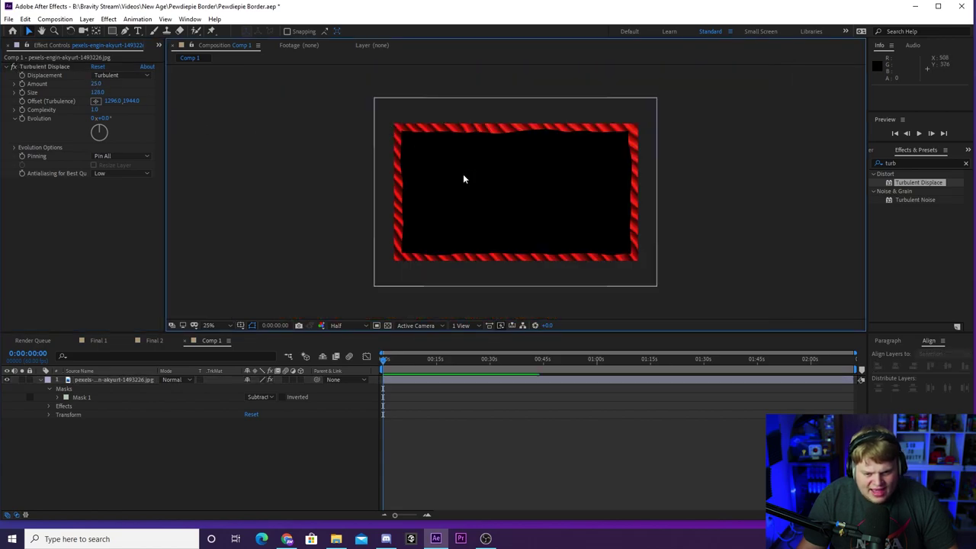
pyautogui.click(99, 83)
pyautogui.click(239, 151)
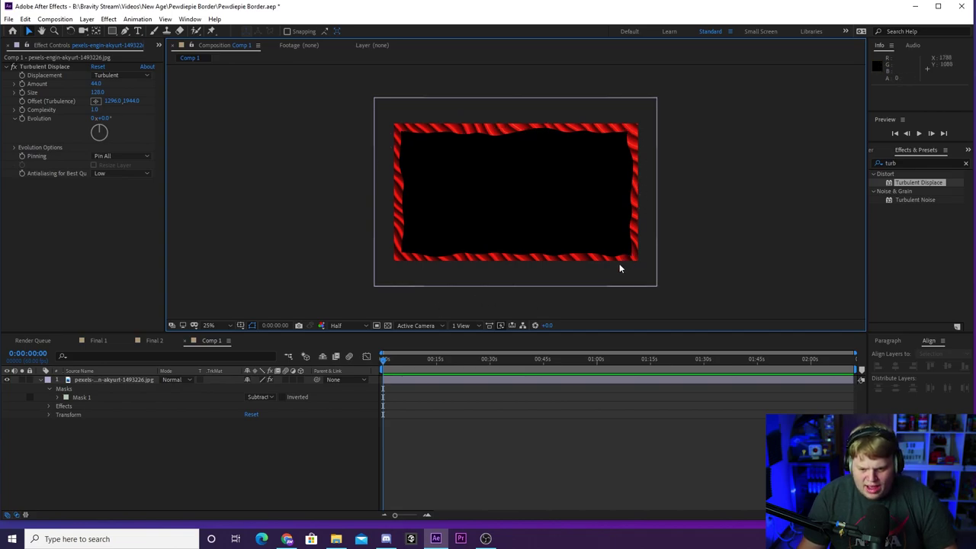
# Set Mask 1 Expansion to 15 pixels and scrub through time to check the border
pyautogui.click(58, 397)
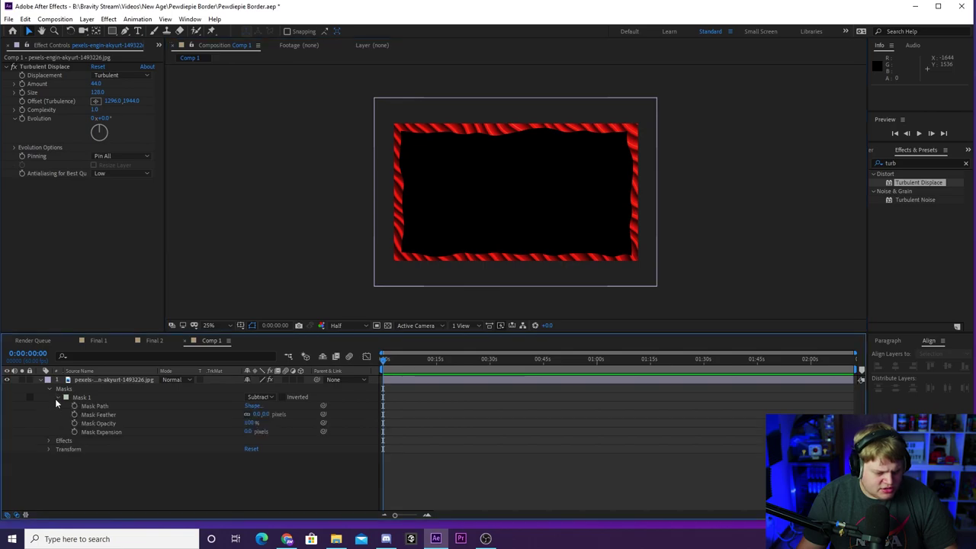
pyautogui.moveTo(249, 431); pyautogui.dragTo(261, 434)
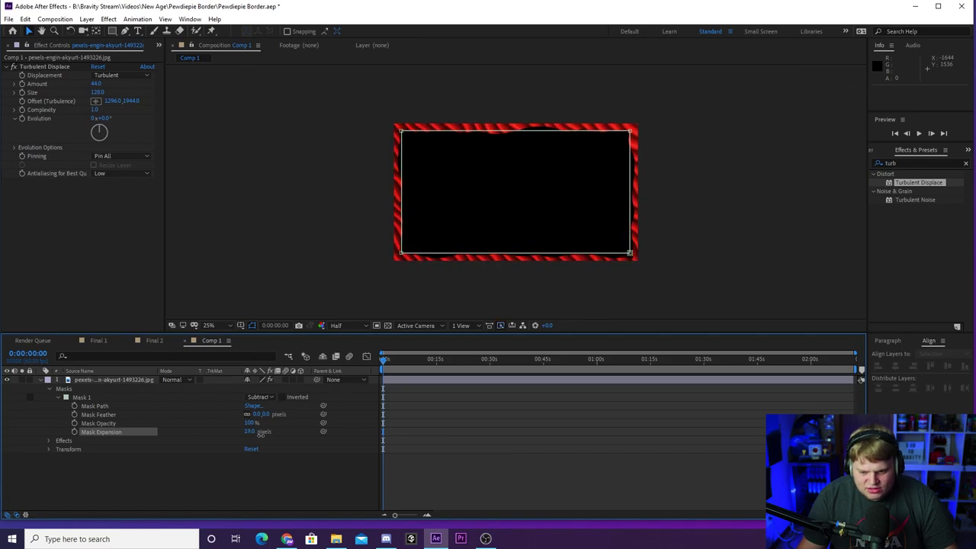
pyautogui.click(247, 494)
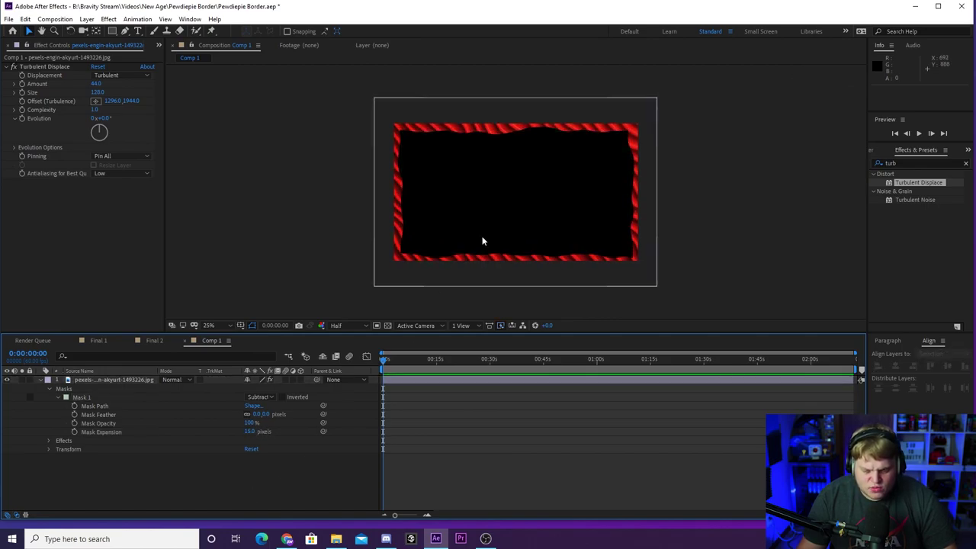
pyautogui.click(131, 382)
pyautogui.click(419, 360)
pyautogui.moveTo(462, 370); pyautogui.dragTo(577, 376)
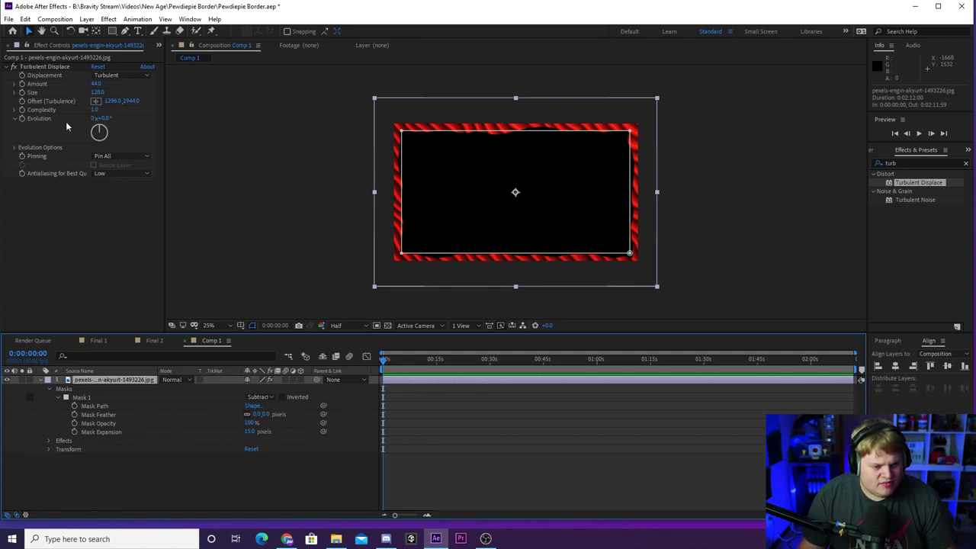
# Zoom the timeline in and move the current time to about 10 seconds
pyautogui.click(22, 120)
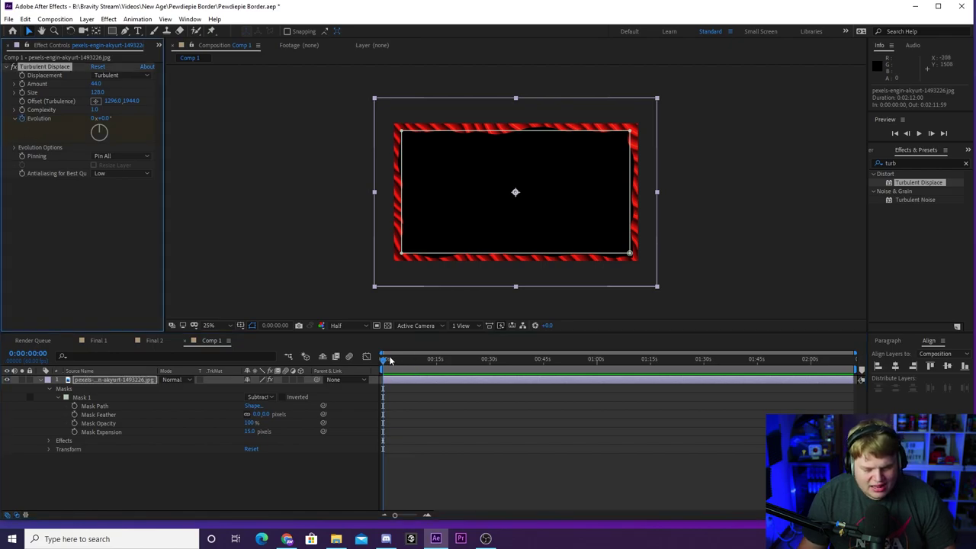
pyautogui.click(426, 500)
pyautogui.click(427, 515)
pyautogui.click(428, 514)
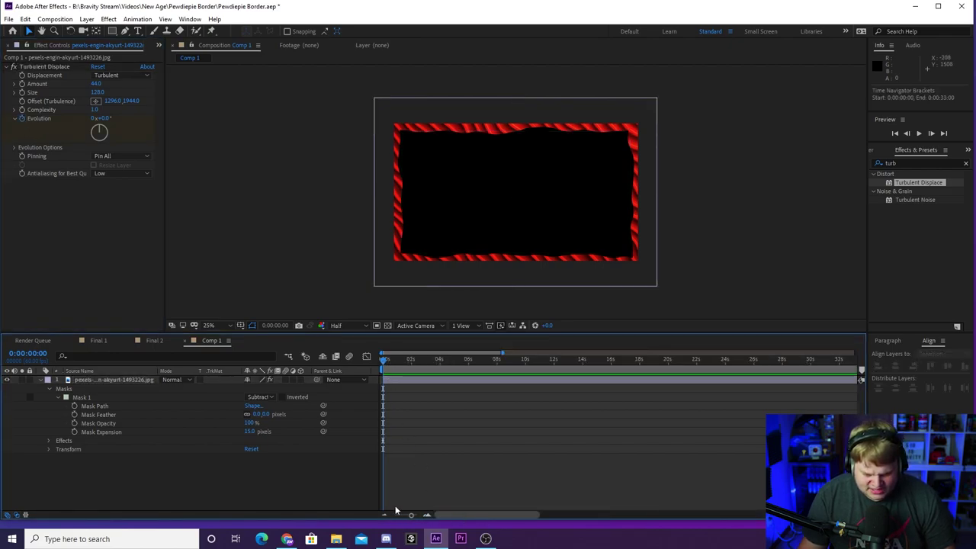
pyautogui.moveTo(528, 366); pyautogui.dragTo(526, 366)
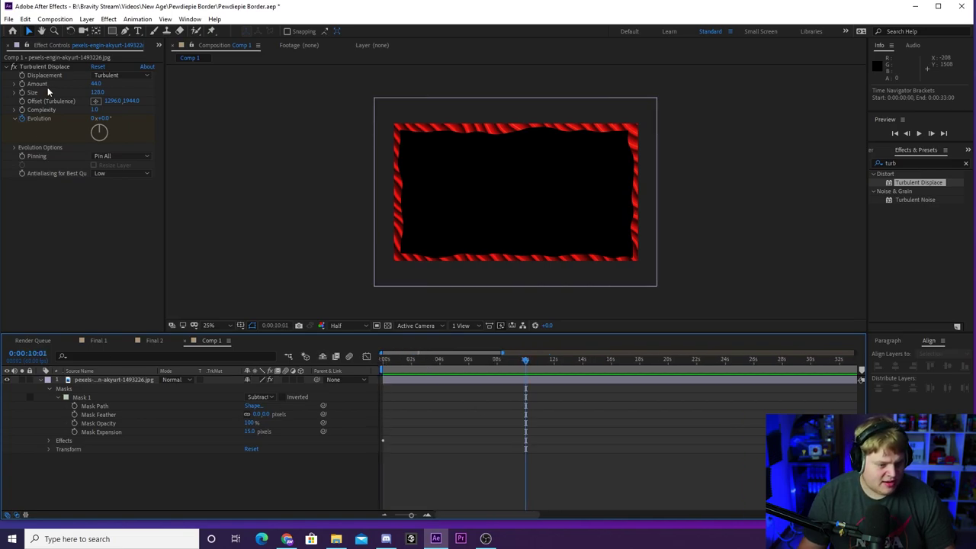
# Set Turbulent Displace Evolution to 4x+0° at 10 seconds and play a preview
pyautogui.click(39, 119)
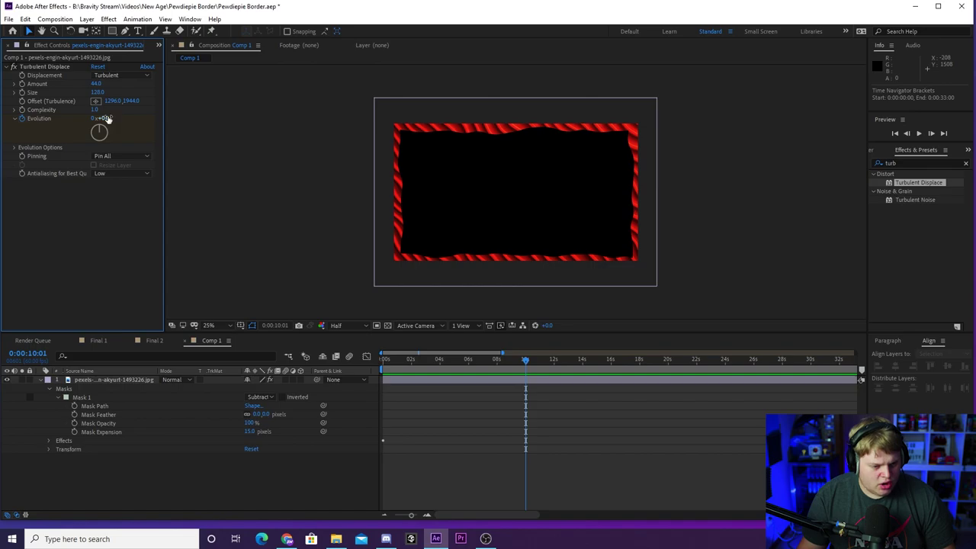
pyautogui.moveTo(106, 120); pyautogui.dragTo(242, 107)
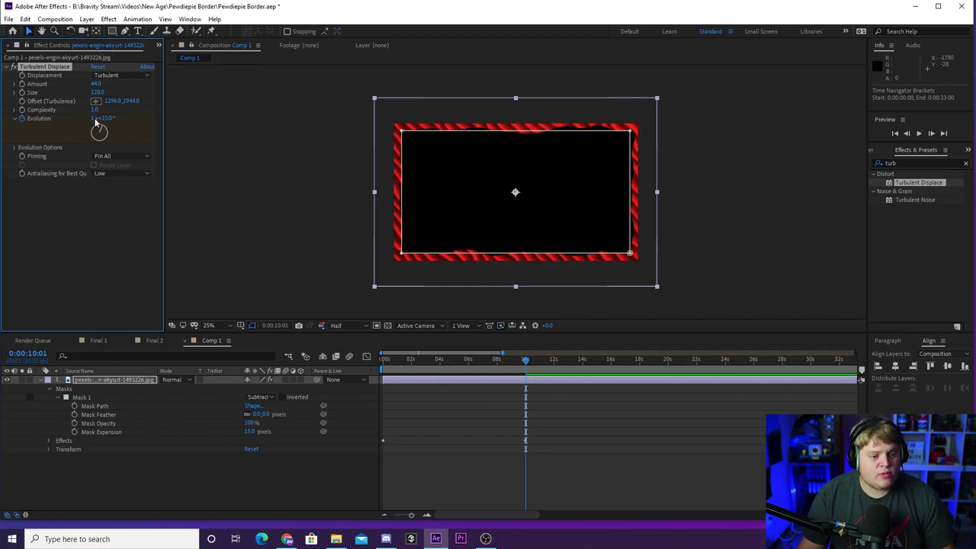
pyautogui.click(106, 118)
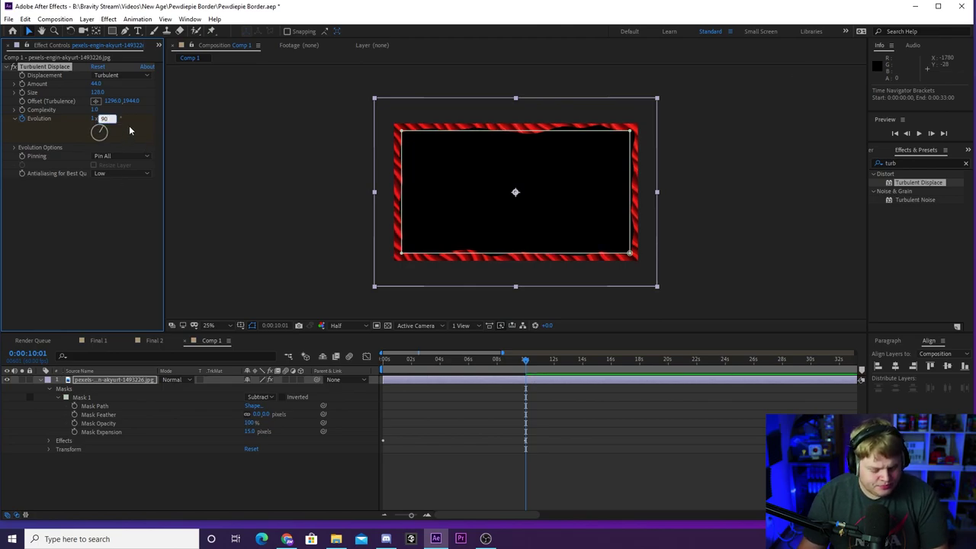
pyautogui.write('0')
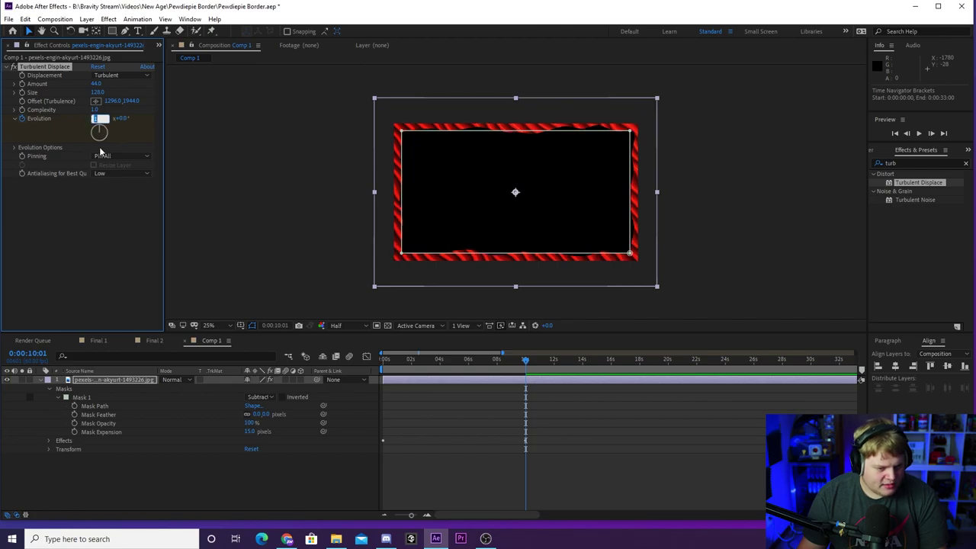
pyautogui.press('Return')
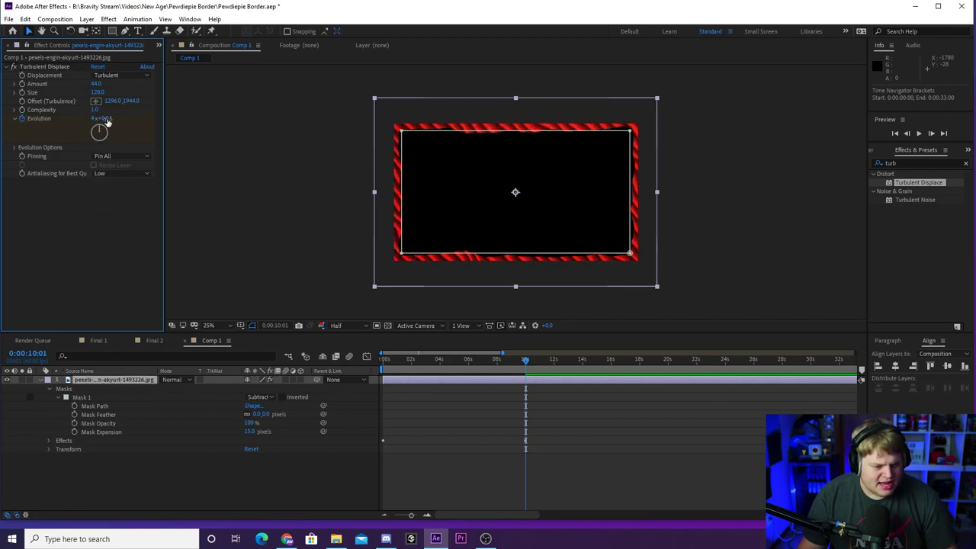
pyautogui.press('space')
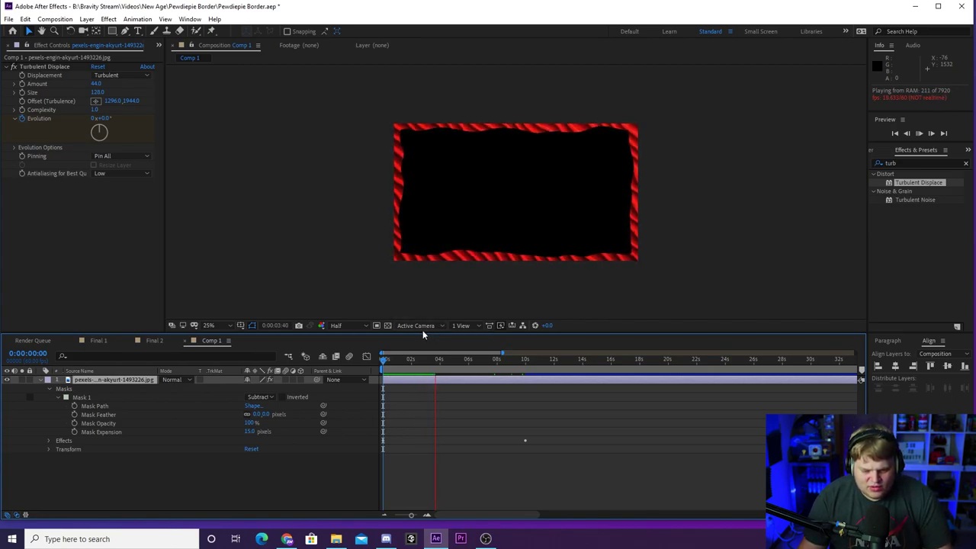
pyautogui.press('space')
pyautogui.press('space')
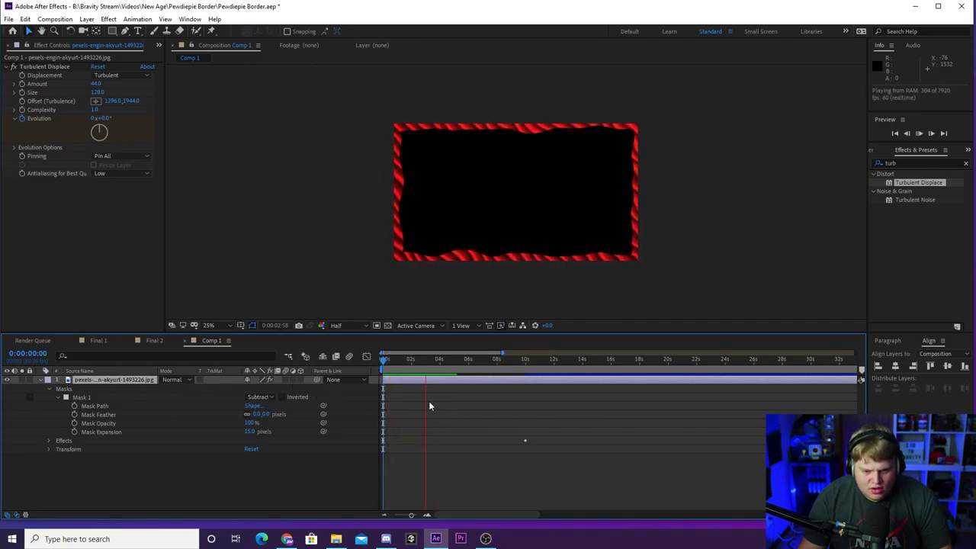
pyautogui.click(447, 361)
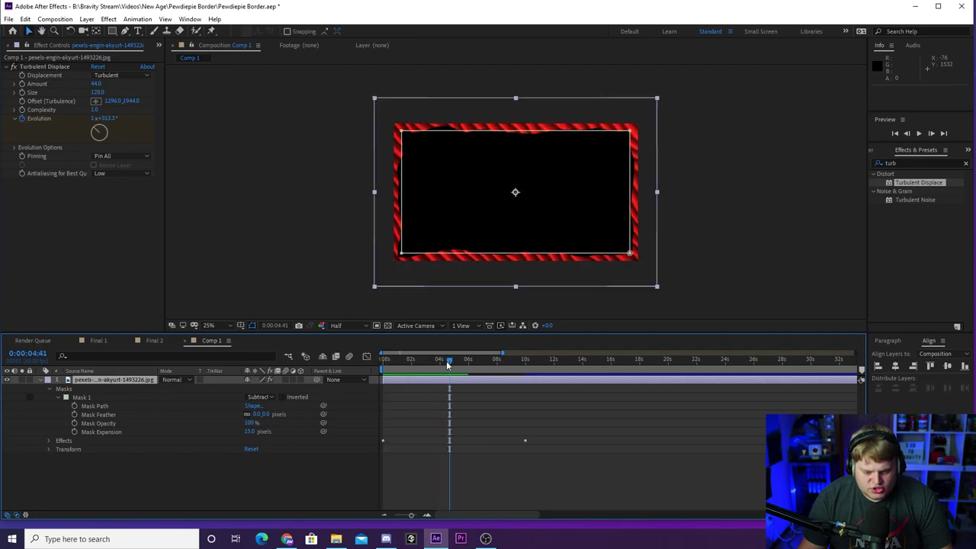
pyautogui.press('space')
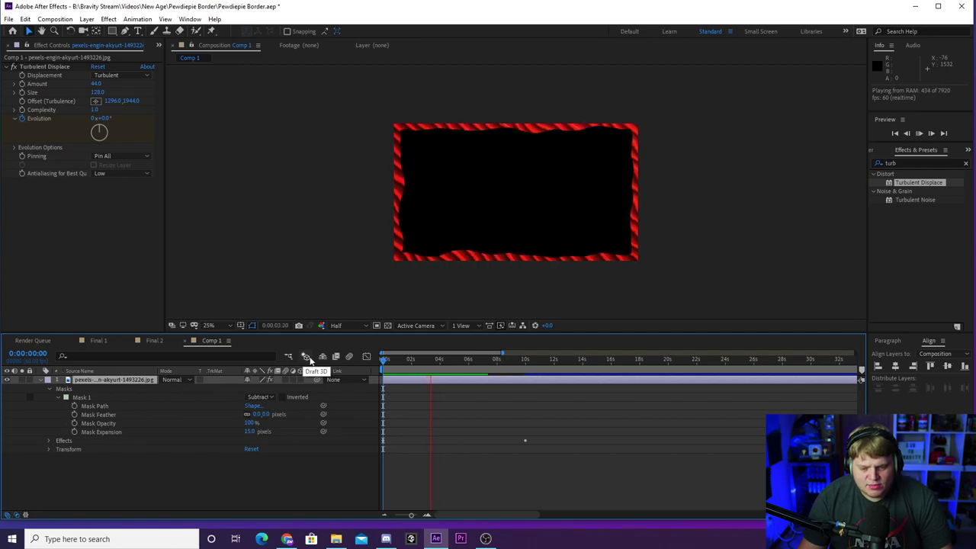
pyautogui.press('space')
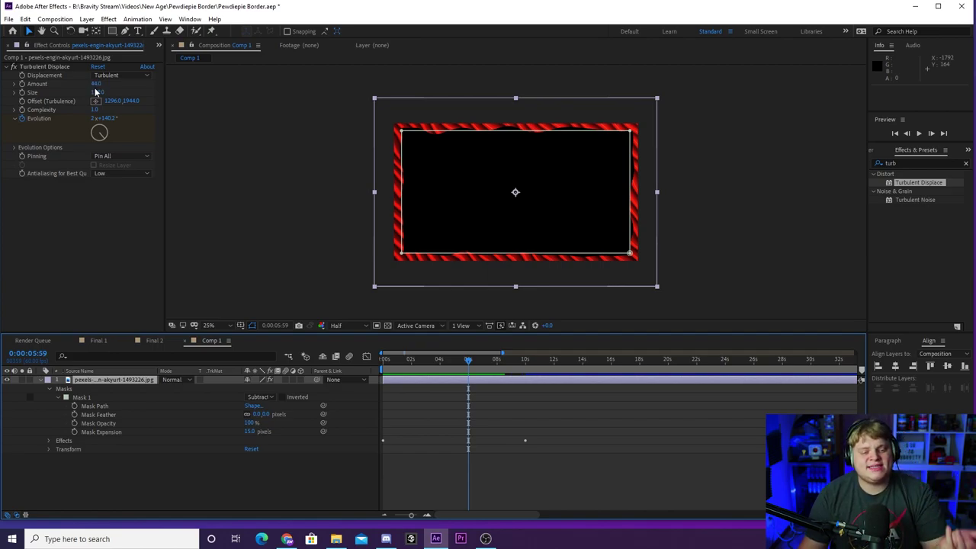
pyautogui.press('space')
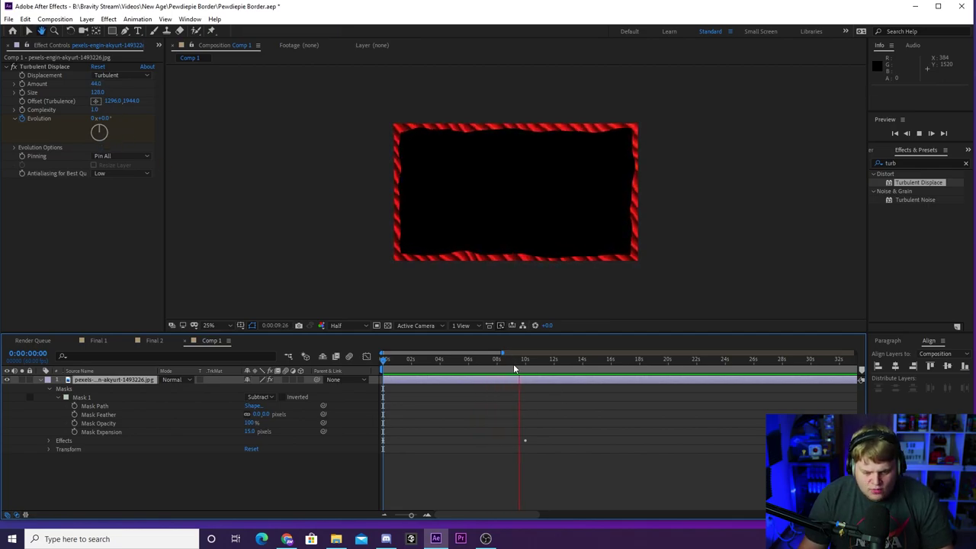
# Stop the preview and end the work area at 10:01
pyautogui.press('space')
pyautogui.click(426, 519)
pyautogui.click(427, 517)
pyautogui.moveTo(555, 368); pyautogui.dragTo(569, 373)
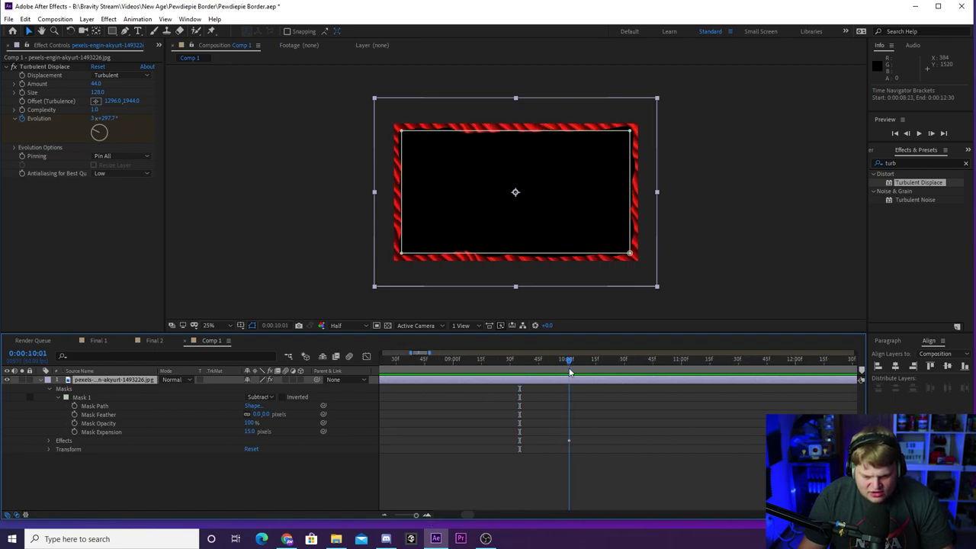
pyautogui.press('n')
# Preview the animation from about 7 and 8 seconds across the loop point
pyautogui.click(385, 516)
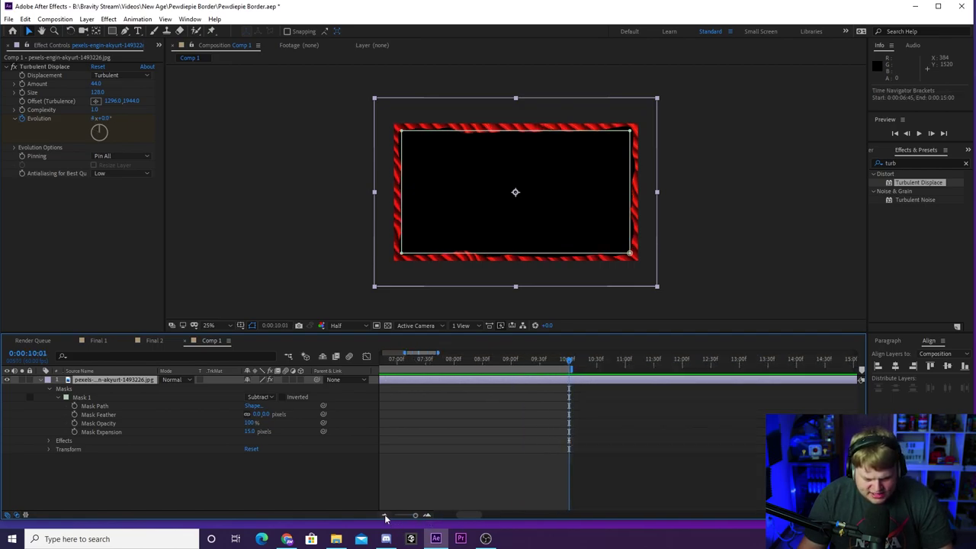
pyautogui.click(497, 363)
pyautogui.press('space')
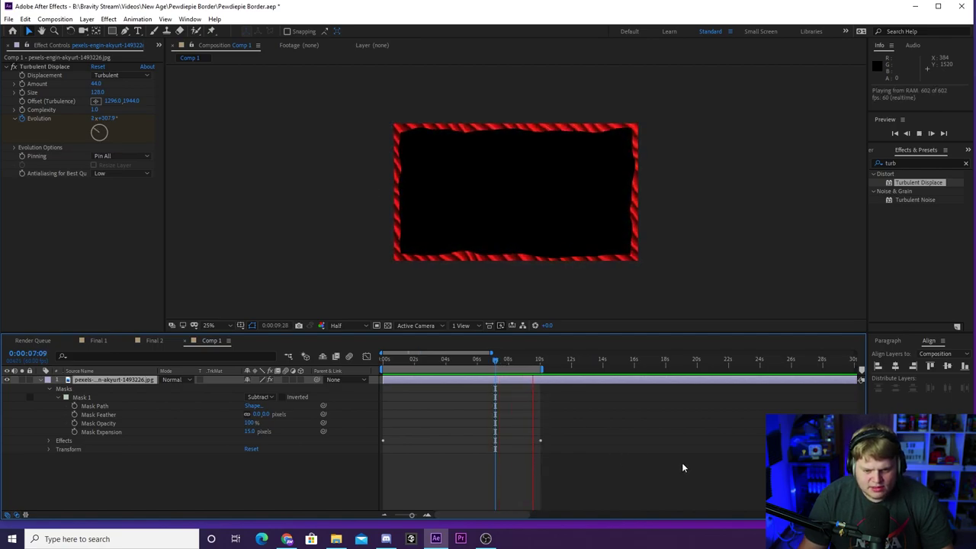
pyautogui.click(522, 362)
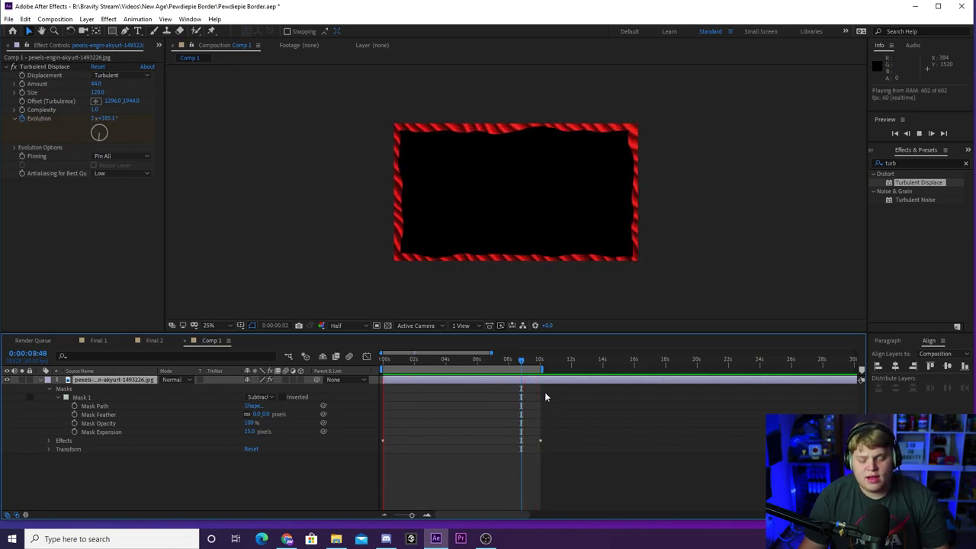
pyautogui.click(509, 360)
pyautogui.press('space')
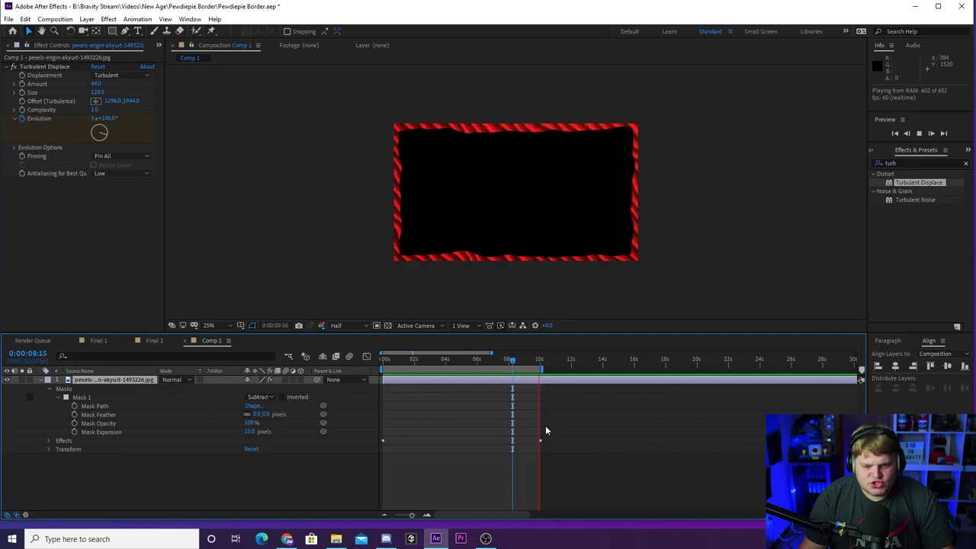
pyautogui.click(540, 364)
# Split the border layer at 10:01 and delete the part after it
pyautogui.click(543, 365)
pyautogui.click(427, 516)
pyautogui.click(426, 516)
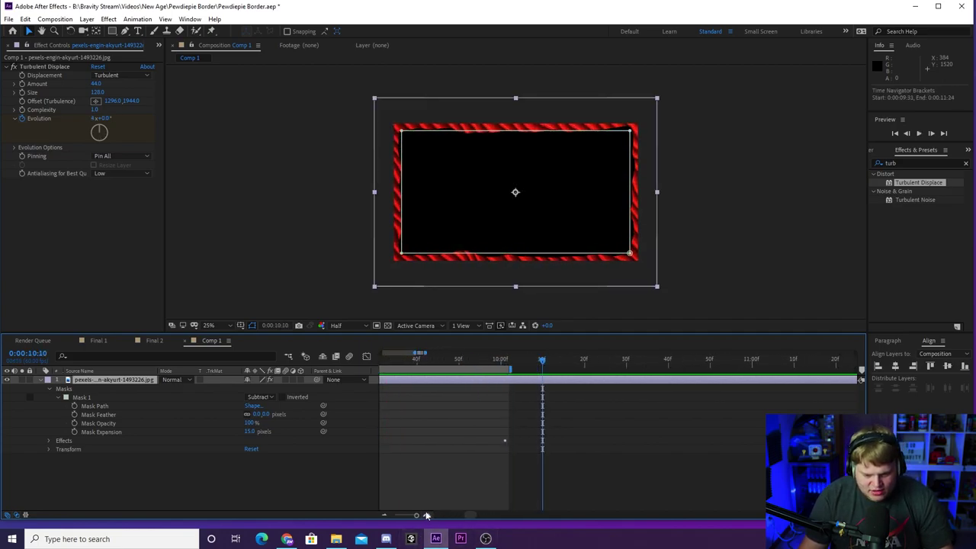
pyautogui.moveTo(501, 362)
pyautogui.mouseDown()
pyautogui.moveTo(481, 364)
pyautogui.moveTo(506, 364)
pyautogui.mouseUp()
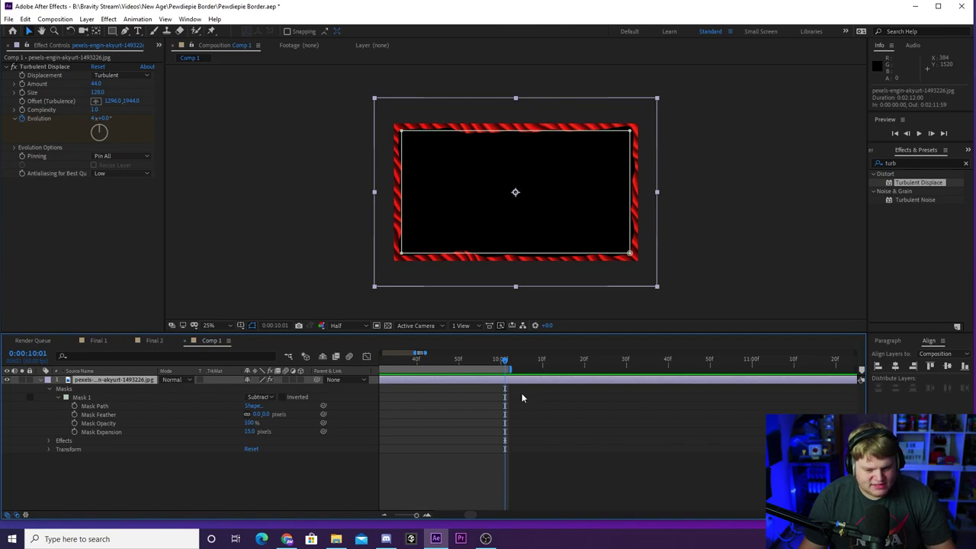
pyautogui.hotkey('ctrl', 'shift', 'd')
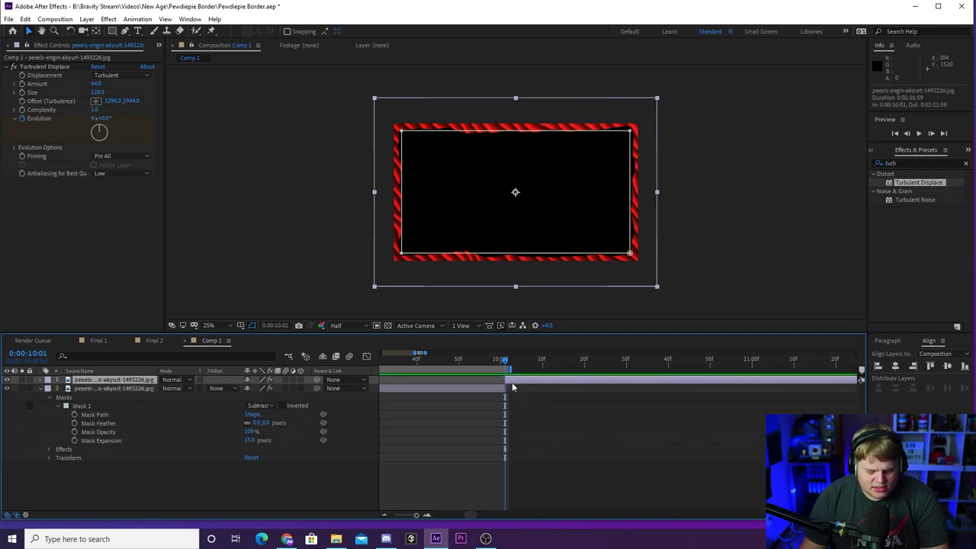
pyautogui.press('Delete')
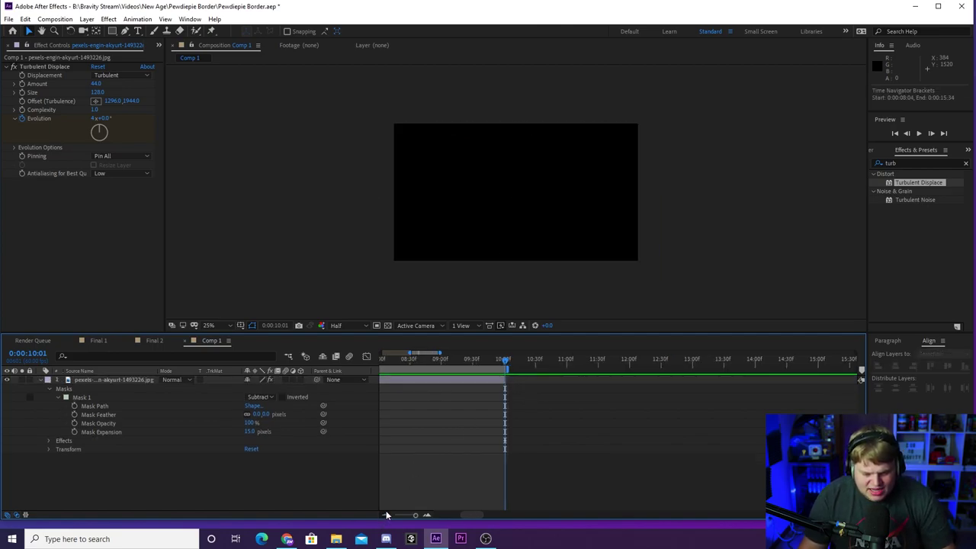
# Duplicate the trimmed border layer
pyautogui.moveTo(447, 516); pyautogui.dragTo(375, 514)
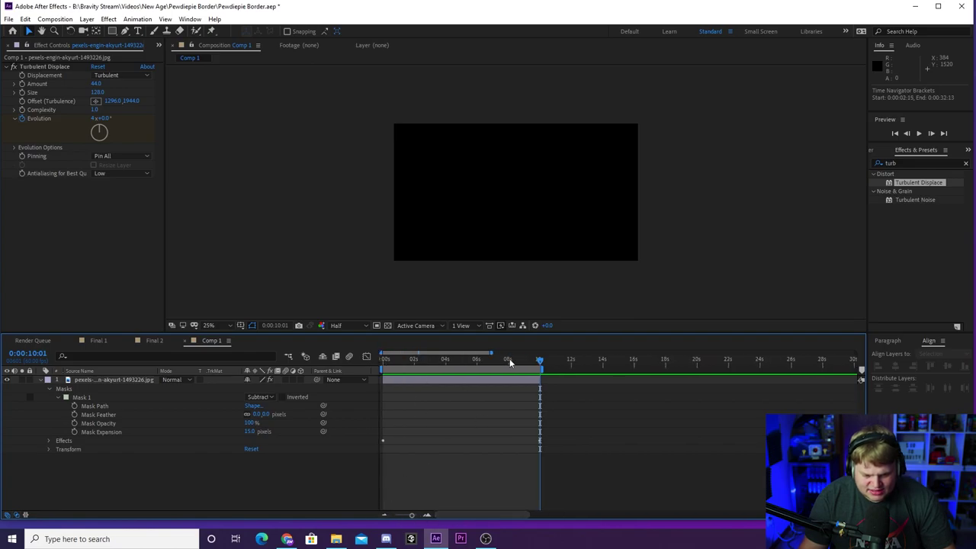
pyautogui.click(432, 381)
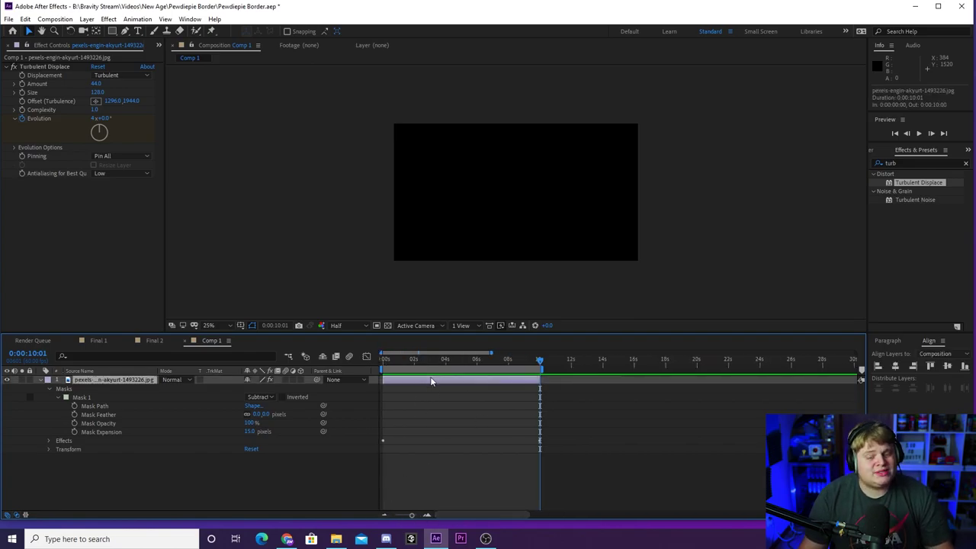
pyautogui.hotkey('ctrl', 'd')
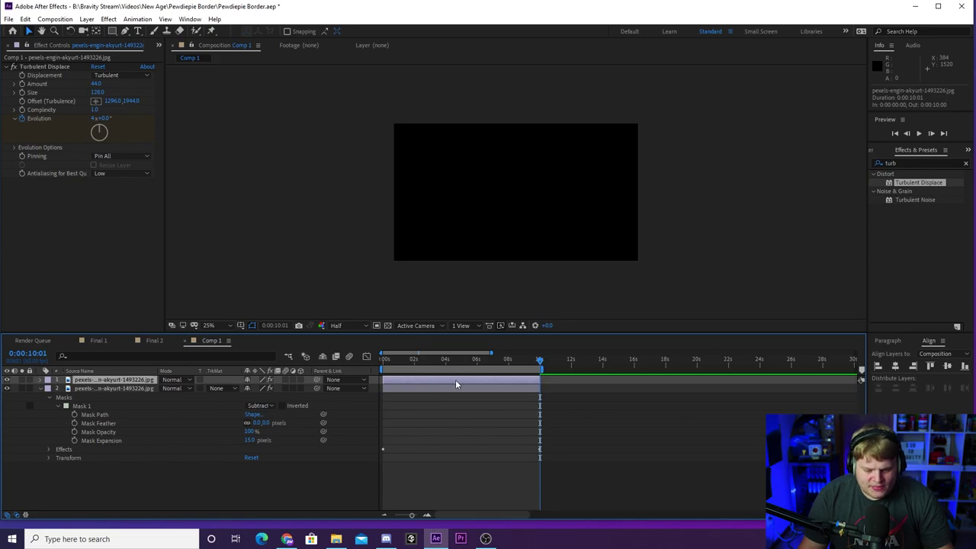
# Time-reverse the duplicate border layer from its context menu
pyautogui.rightClick(451, 384)
pyautogui.rightClick(425, 384)
pyautogui.rightClick(425, 384)
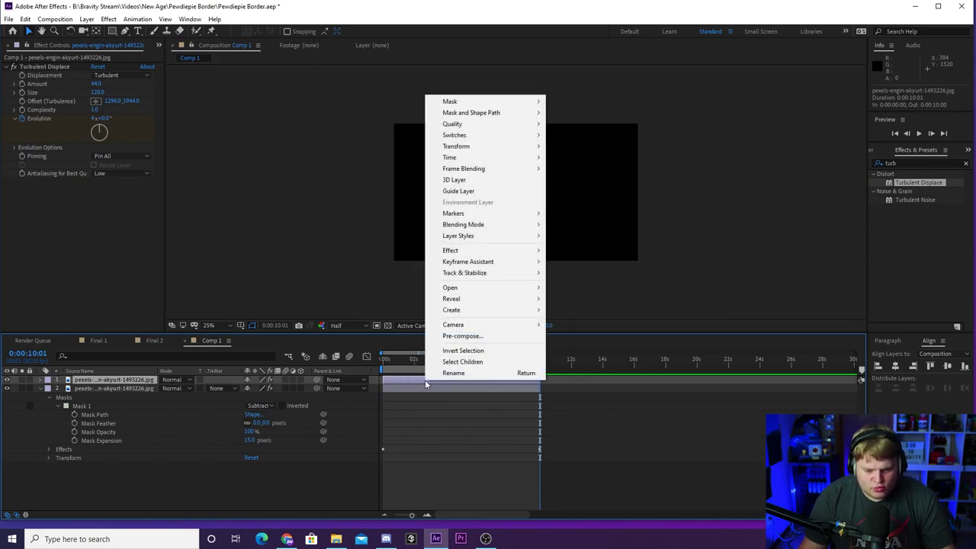
pyautogui.moveTo(482, 158)
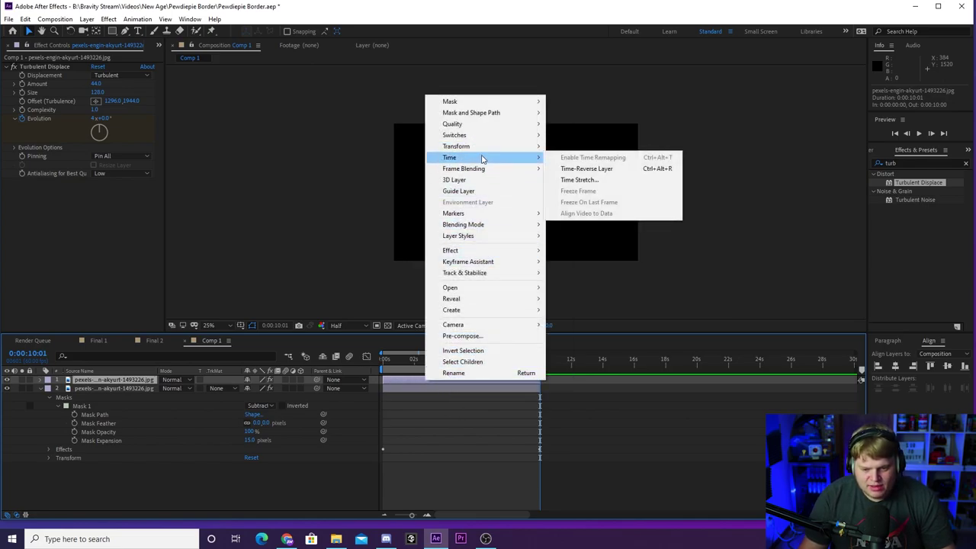
pyautogui.click(588, 169)
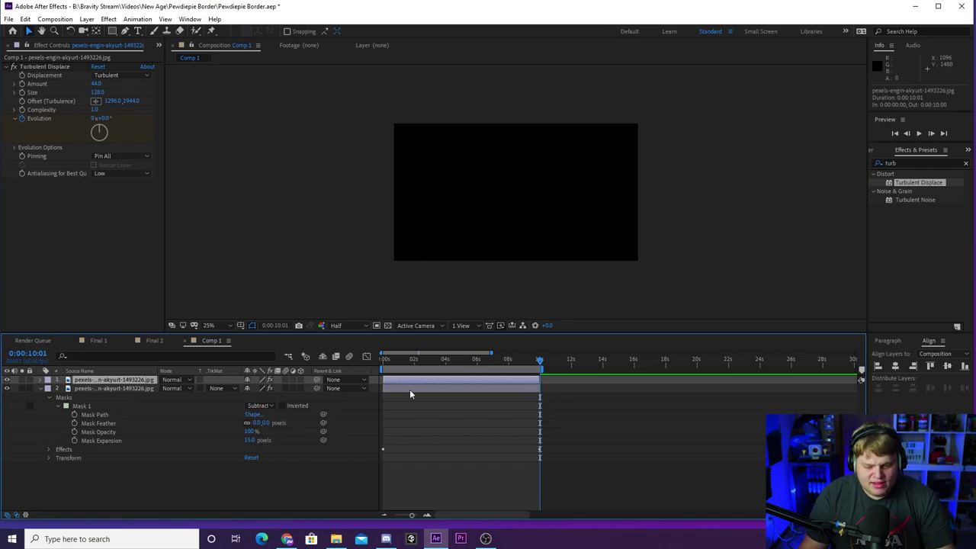
# Start the reversed layer at 10 seconds, meeting the first, and preview from about 16 seconds
pyautogui.moveTo(392, 379); pyautogui.dragTo(566, 382)
pyautogui.click(427, 516)
pyautogui.click(427, 516)
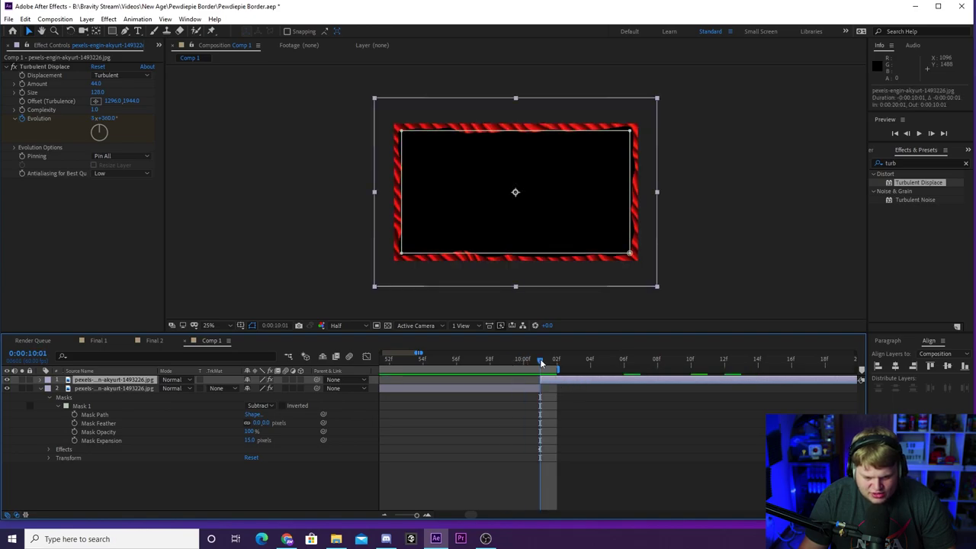
pyautogui.moveTo(556, 383); pyautogui.dragTo(545, 373)
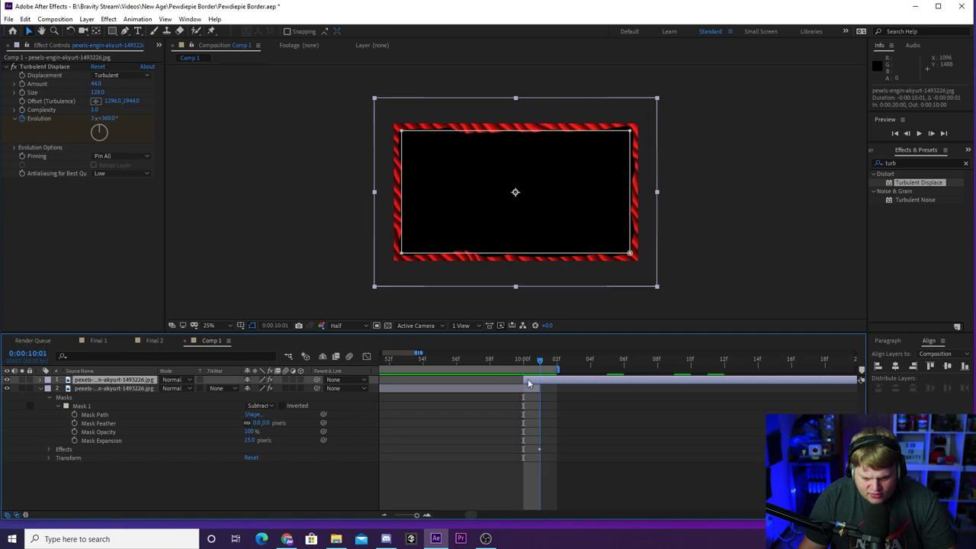
pyautogui.click(383, 517)
pyautogui.moveTo(639, 363); pyautogui.dragTo(974, 369)
pyautogui.press('space')
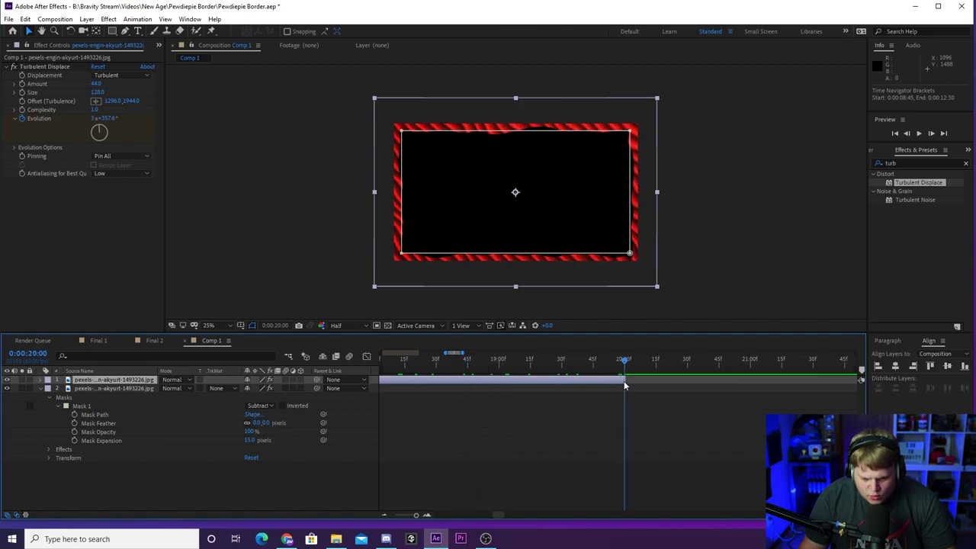
# Inspect the frame just before 20 seconds, then move the current time back to about 8 seconds
pyautogui.click(418, 517)
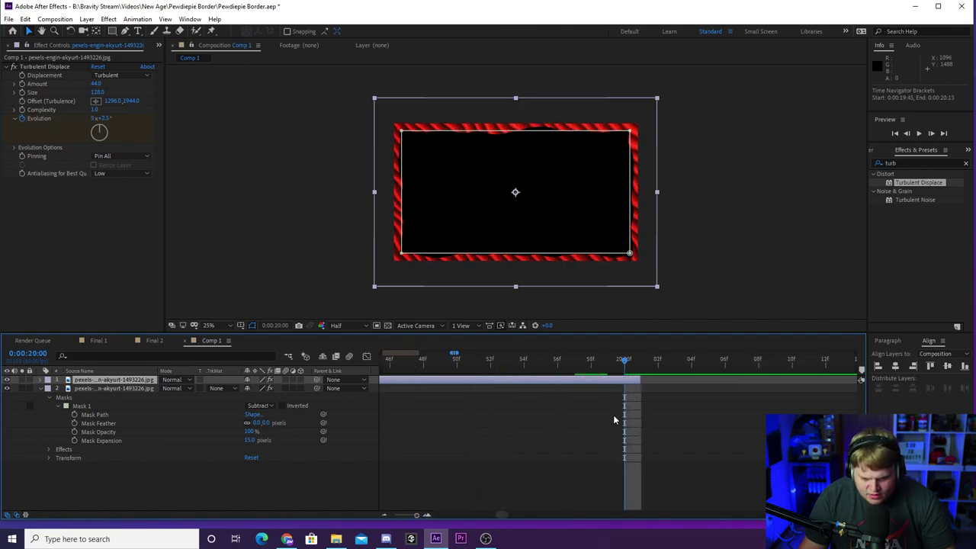
pyautogui.moveTo(631, 363); pyautogui.dragTo(610, 363)
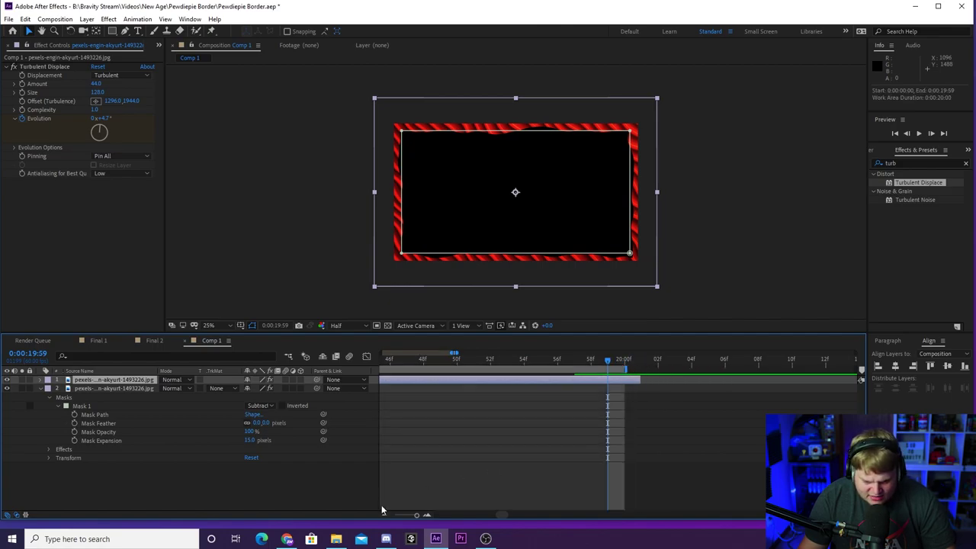
pyautogui.click(384, 515)
pyautogui.click(385, 515)
pyautogui.click(385, 515)
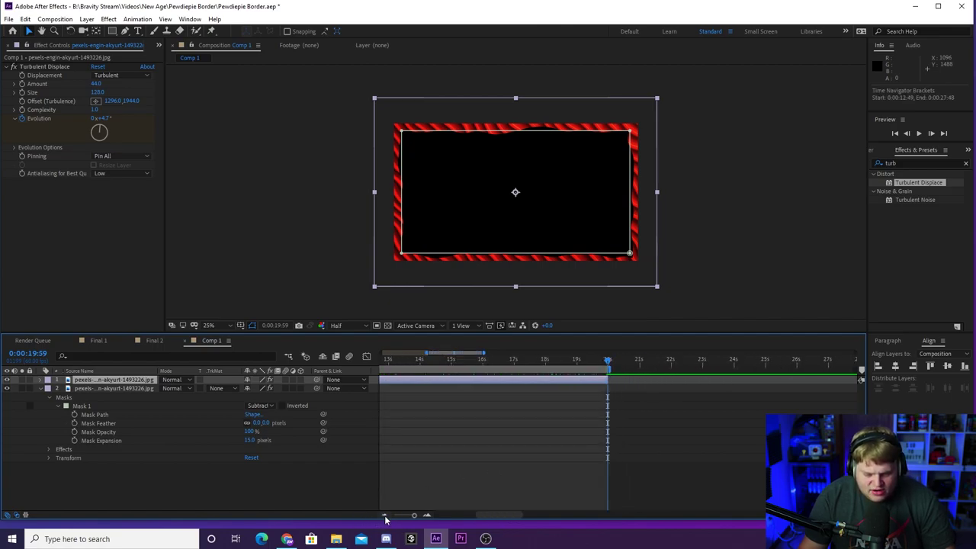
pyautogui.click(386, 515)
pyautogui.click(450, 362)
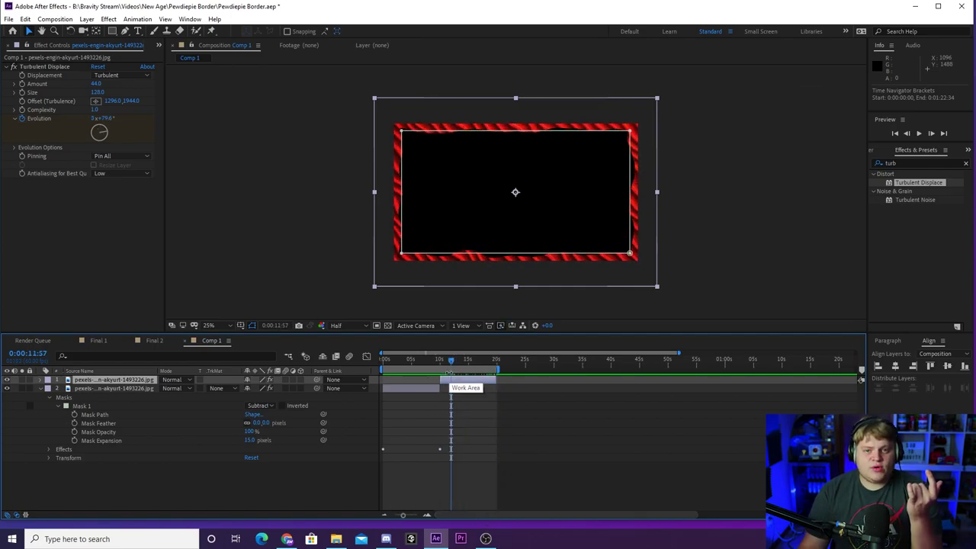
pyautogui.moveTo(441, 360); pyautogui.dragTo(492, 364)
# Return to the comp start, scrub to 19 seconds, and RAM-preview the 20-second border loop
pyautogui.press('Home')
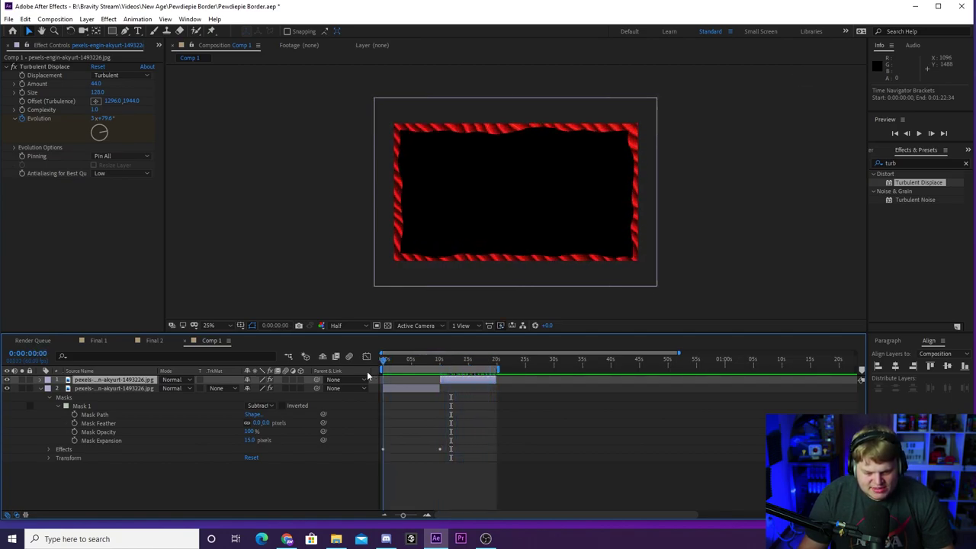
pyautogui.moveTo(383, 362); pyautogui.dragTo(497, 365)
pyautogui.press('space')
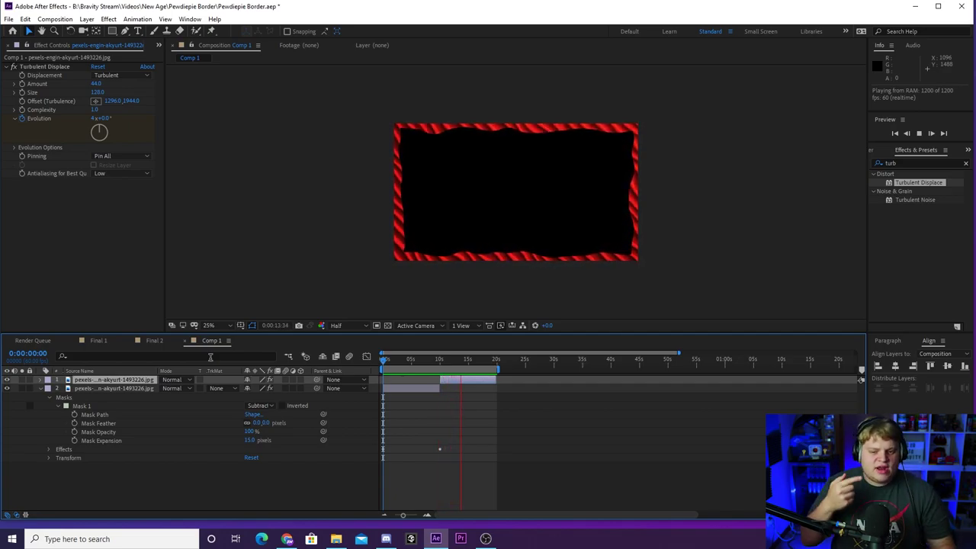
# Apply Hue/Saturation to border layer 2 and set Master Hue to about +110° for green
pyautogui.moveTo(483, 367); pyautogui.dragTo(429, 370)
pyautogui.click(737, 299)
pyautogui.click(910, 162)
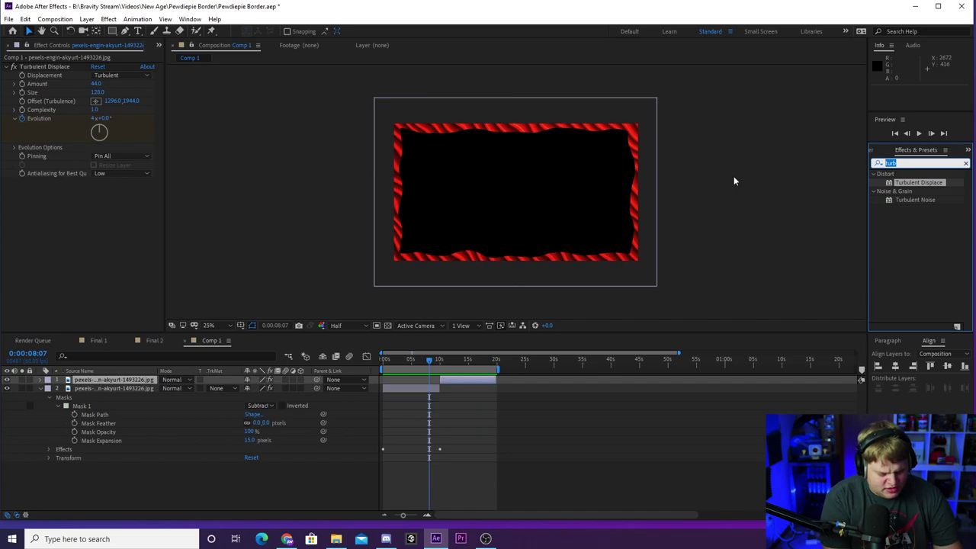
pyautogui.write('hue')
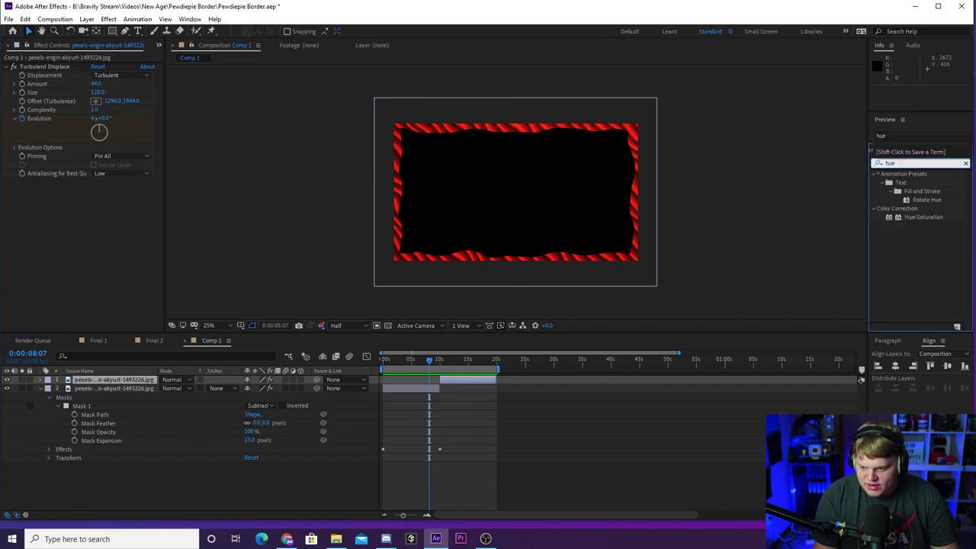
pyautogui.moveTo(924, 217); pyautogui.dragTo(427, 389)
pyautogui.moveTo(99, 240)
pyautogui.mouseDown()
pyautogui.moveTo(120, 247)
pyautogui.moveTo(105, 261)
pyautogui.moveTo(110, 253)
pyautogui.mouseUp()
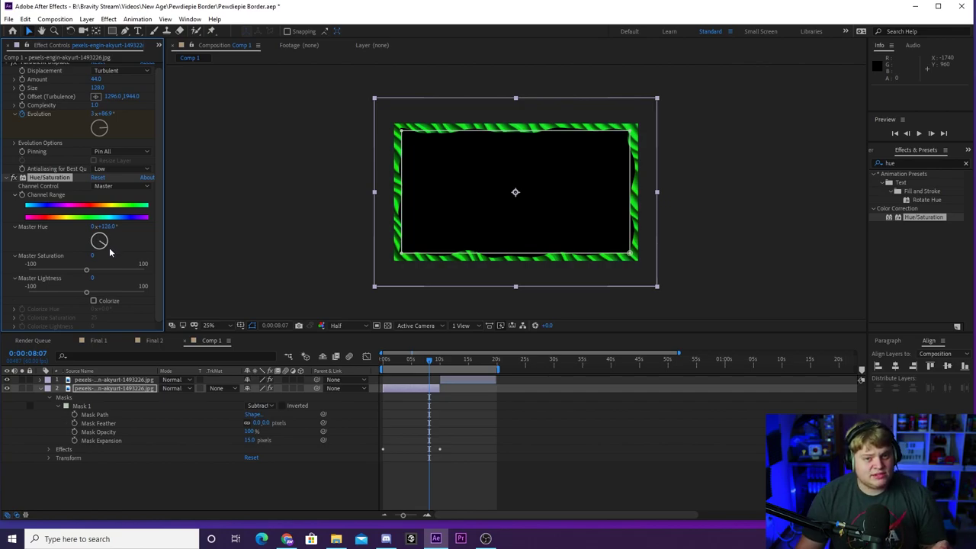
pyautogui.moveTo(106, 257)
pyautogui.mouseDown()
pyautogui.moveTo(125, 244)
pyautogui.moveTo(117, 253)
pyautogui.mouseUp()
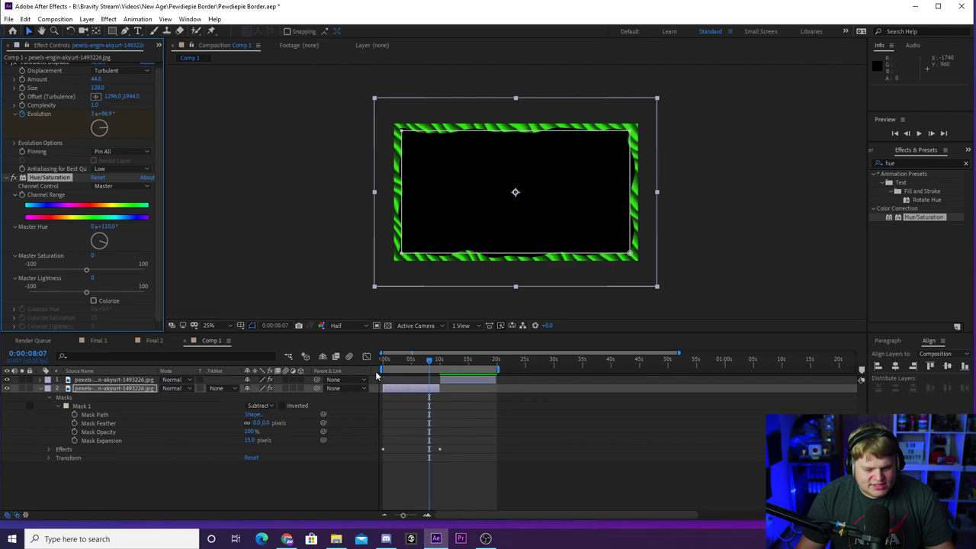
# Paste the Hue/Saturation effect onto layer 1 and preview the fully green border
pyautogui.click(462, 366)
pyautogui.click(478, 379)
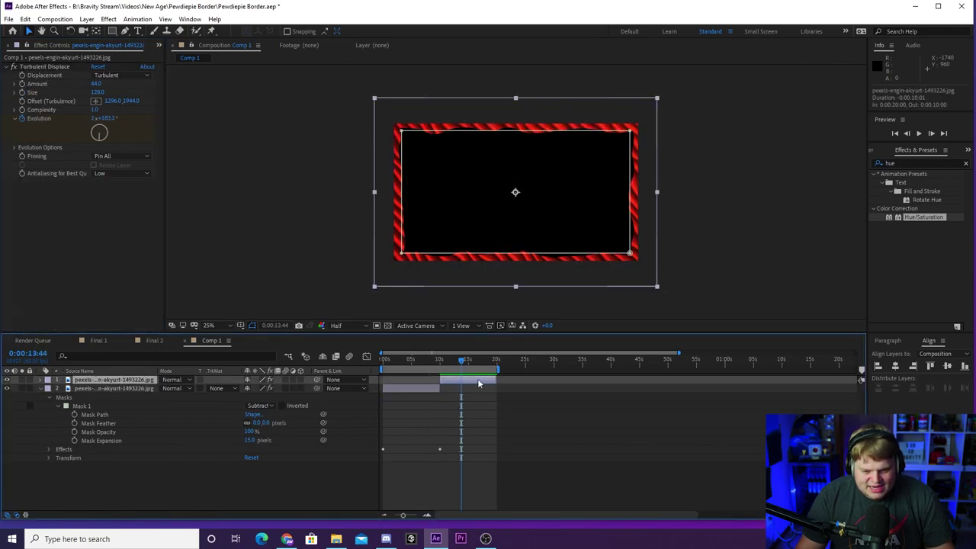
pyautogui.hotkey('ctrl', 'v')
pyautogui.press('space')
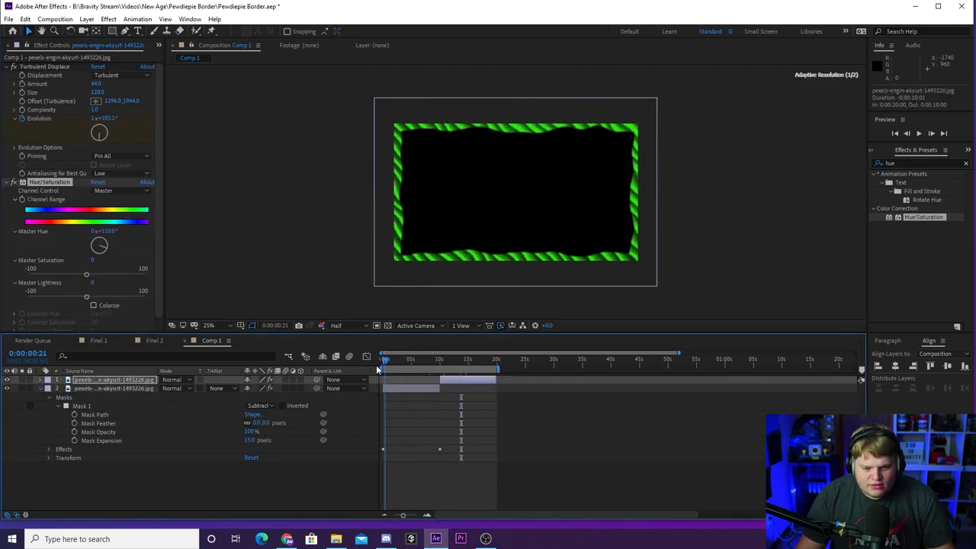
# Select both border layers and pre-compose them into Pre-comp 1
pyautogui.click(51, 398)
pyautogui.click(42, 388)
pyautogui.click(136, 389)
pyautogui.keyDown('shift'); pyautogui.click(135, 380); pyautogui.keyUp('shift')
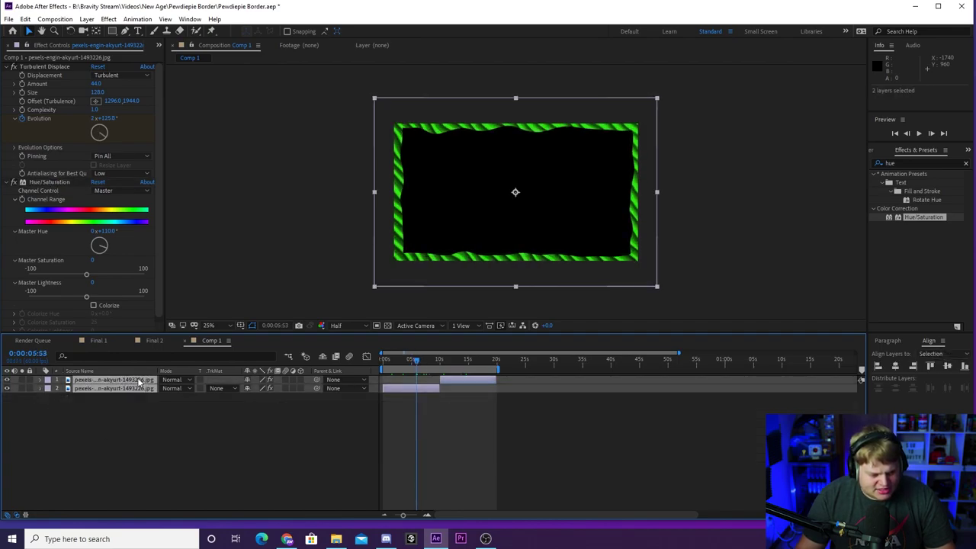
pyautogui.rightClick(136, 379)
pyautogui.click(189, 342)
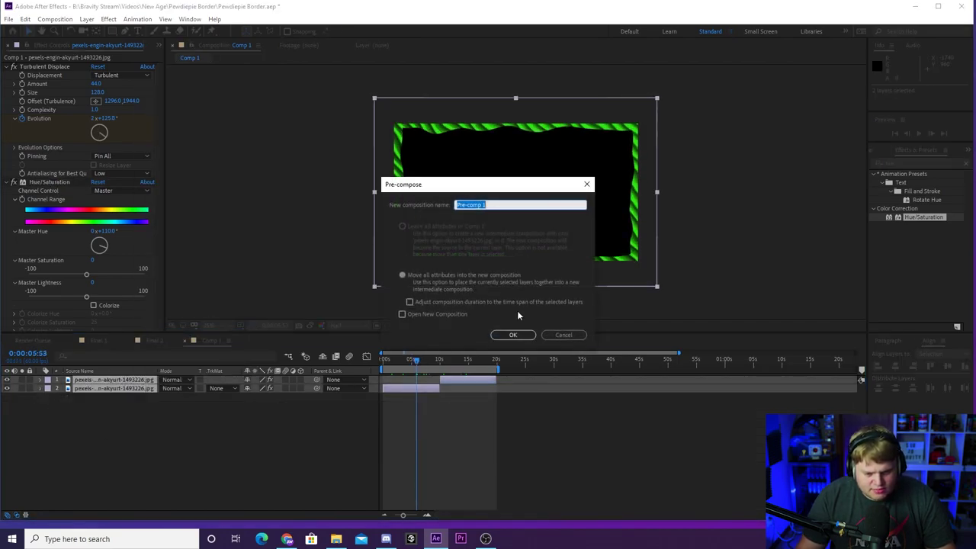
pyautogui.click(514, 336)
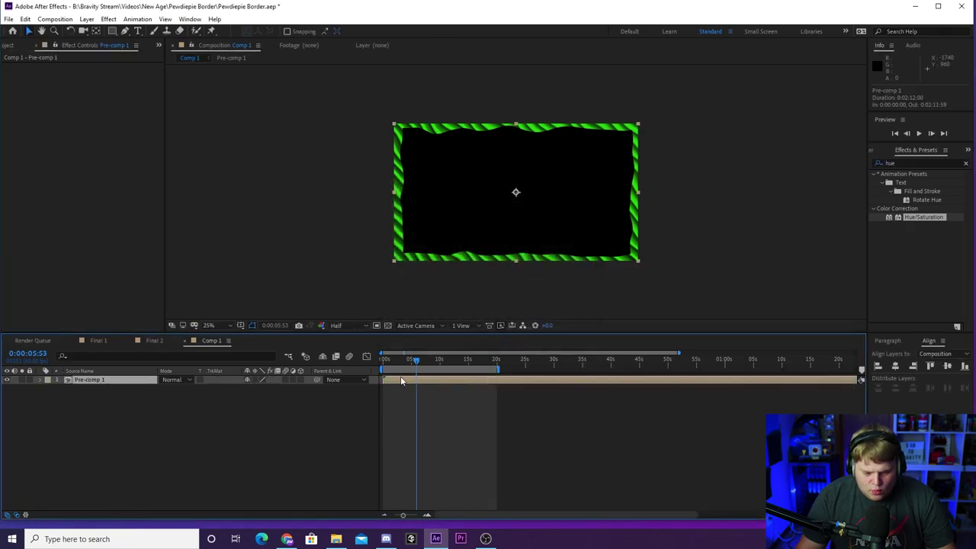
# Move Pre-comp 1 16 frames earlier and scale it down to about 71%
pyautogui.moveTo(451, 381); pyautogui.dragTo(562, 193)
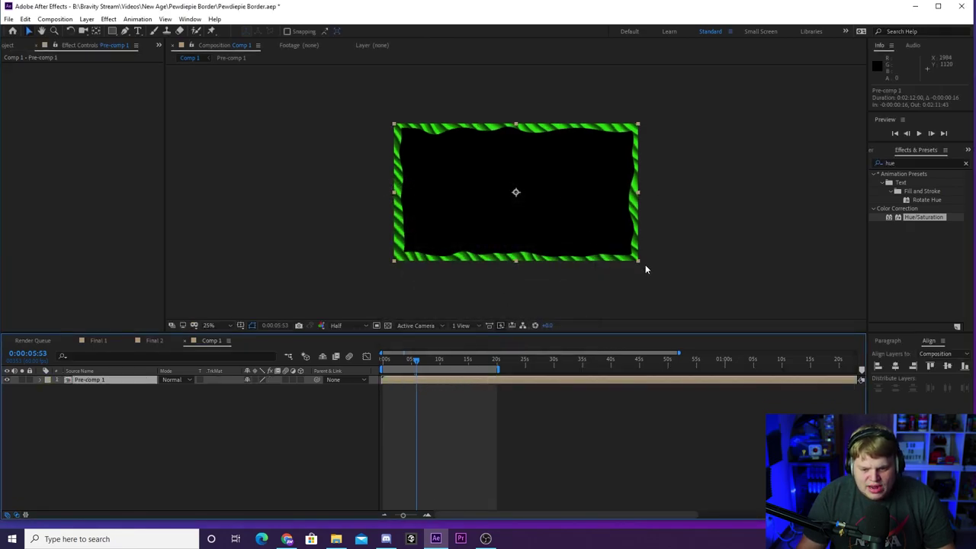
pyautogui.moveTo(637, 261); pyautogui.dragTo(593, 235)
pyautogui.click(680, 226)
pyautogui.scroll(1, 523, 214)
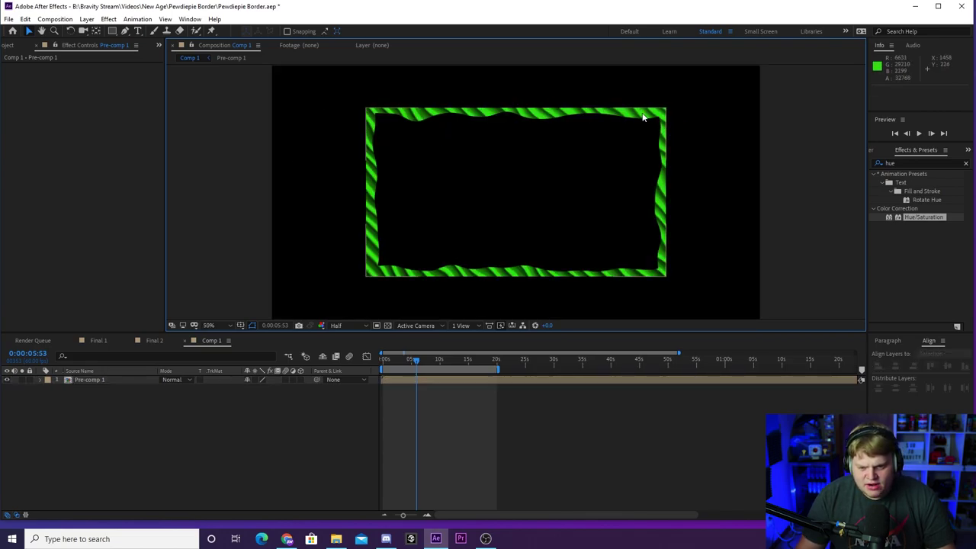
# Preview the scaled green border loop from the beginning, adjusting the timeline zoom
pyautogui.press('space')
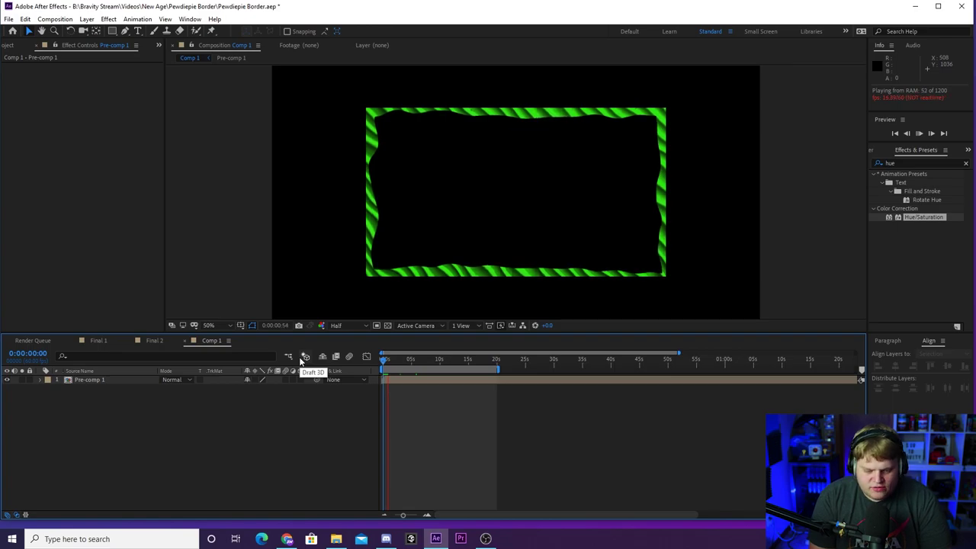
pyautogui.click(428, 515)
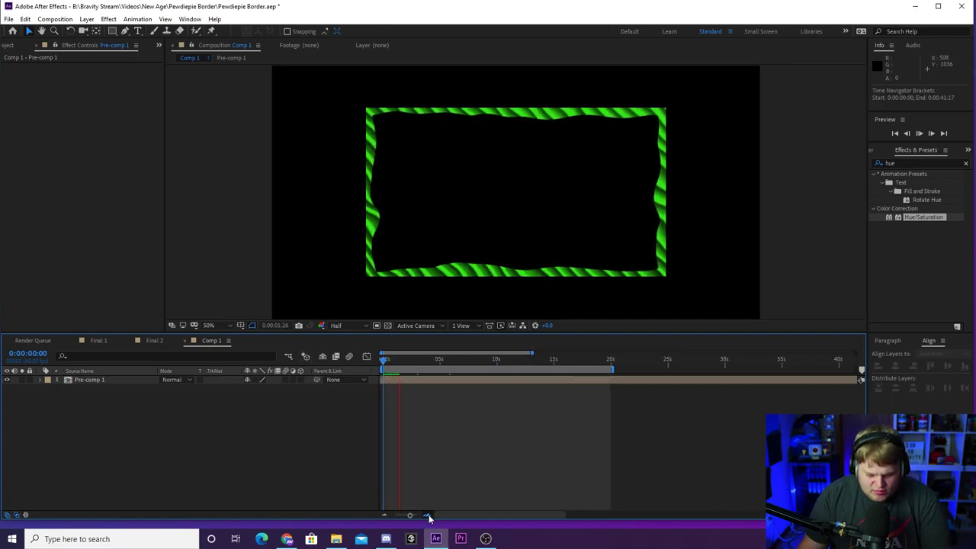
pyautogui.click(427, 515)
pyautogui.click(384, 515)
pyautogui.click(384, 515)
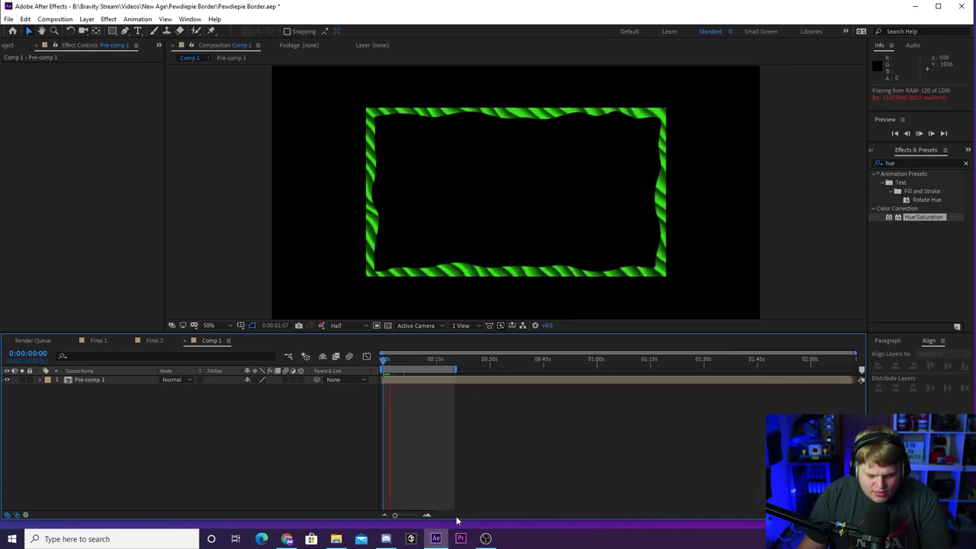
pyautogui.click(427, 515)
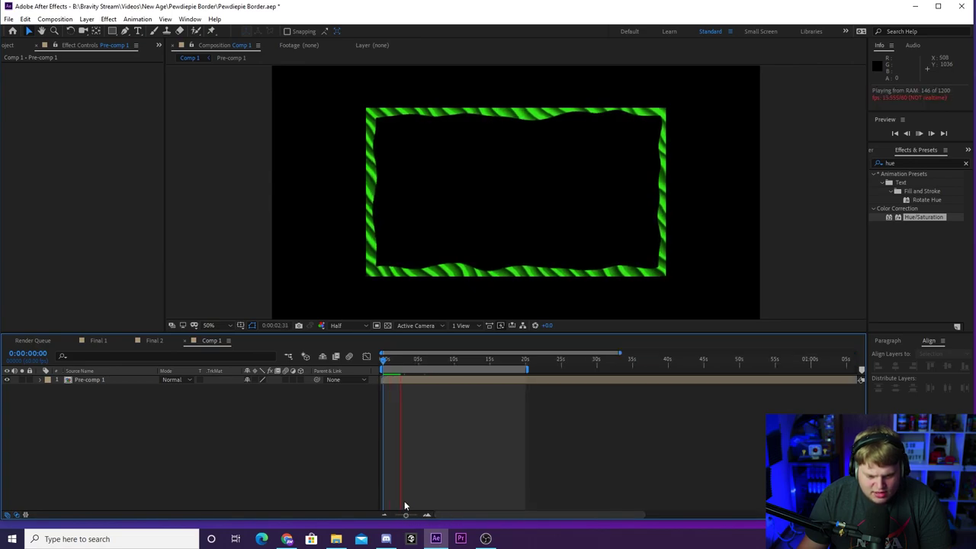
pyautogui.click(400, 361)
pyautogui.press('Home')
pyautogui.press('space')
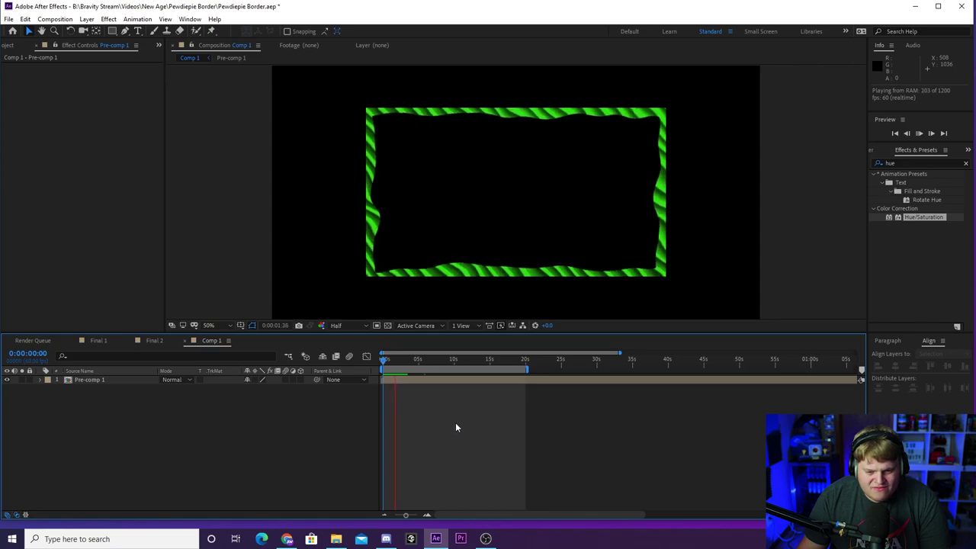